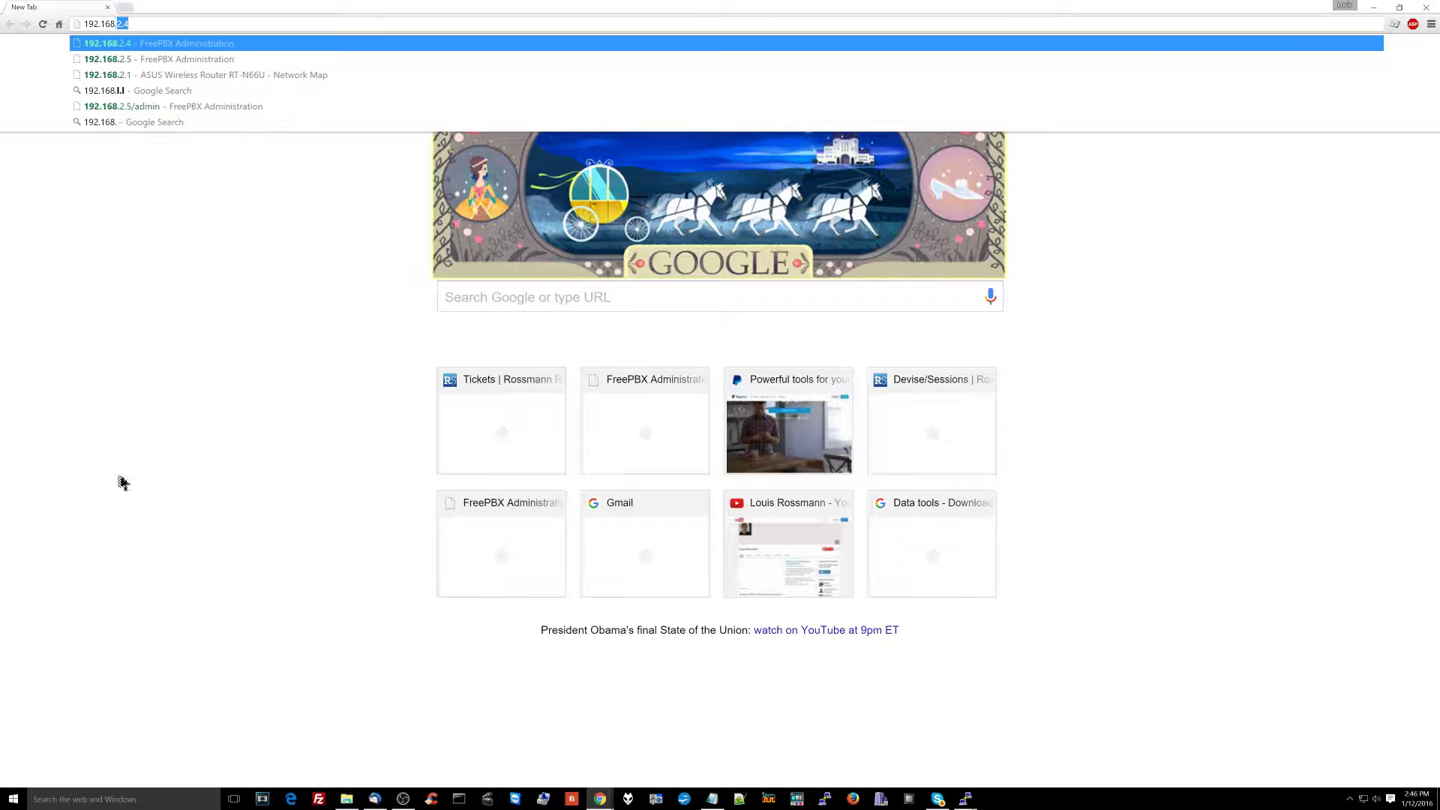
Step: Enter the FreePBX server address 192.168.2.5 in a new Chrome tab
text(5)
Step: Load FreePBX and open a blank Add Incoming Route form from Connectivity > Inbound Routes
key(Return)
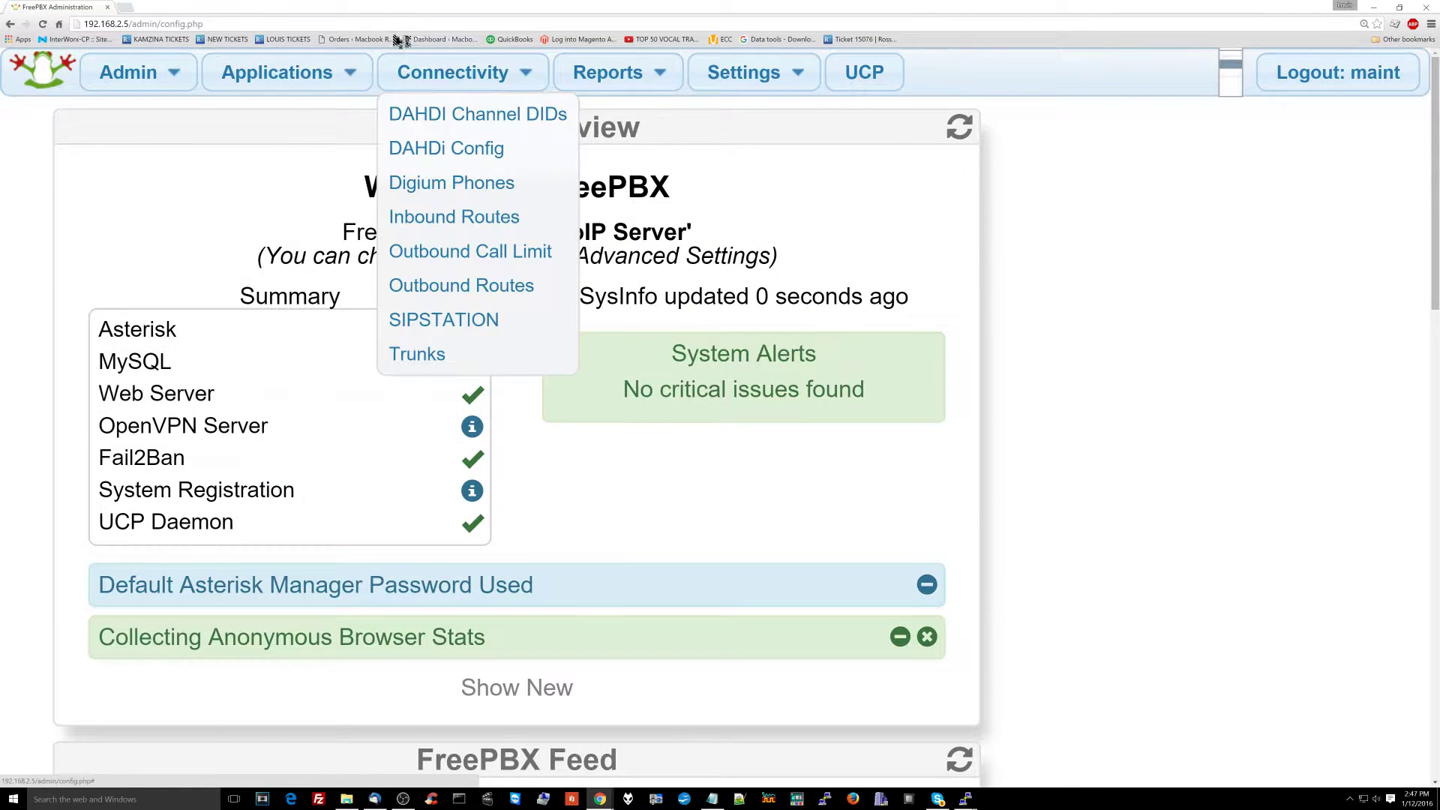
mouse_move(357, 71)
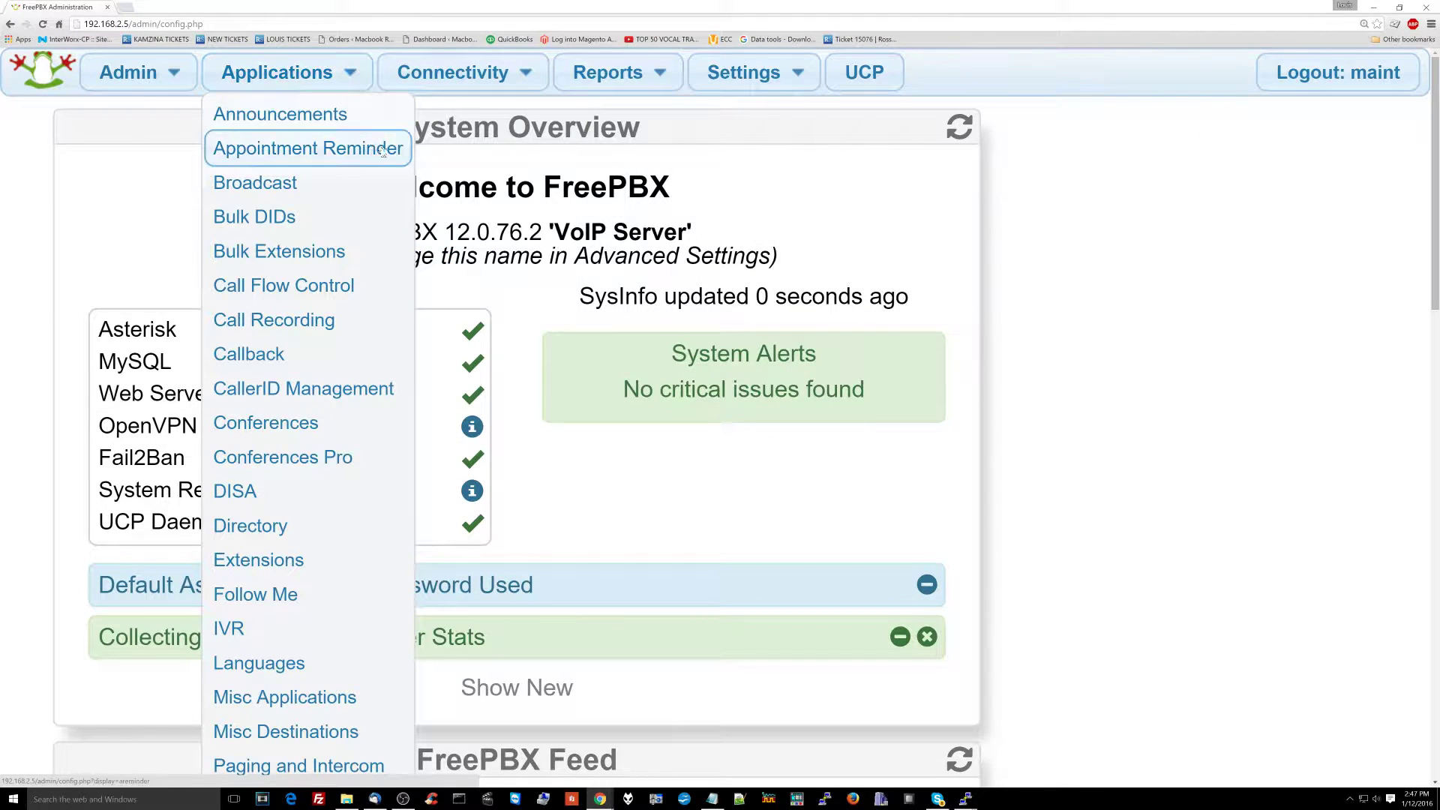
mouse_move(445, 72)
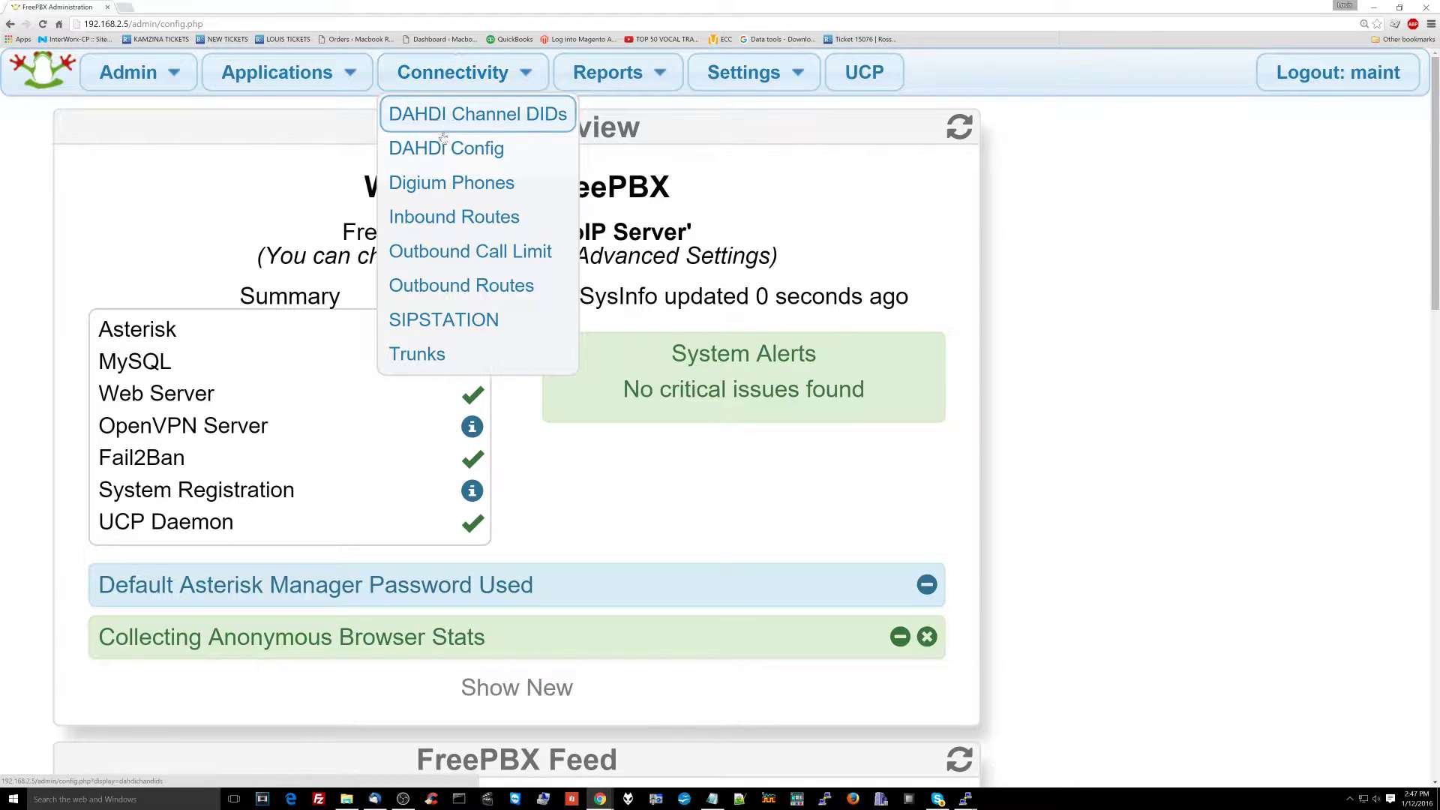
click(457, 217)
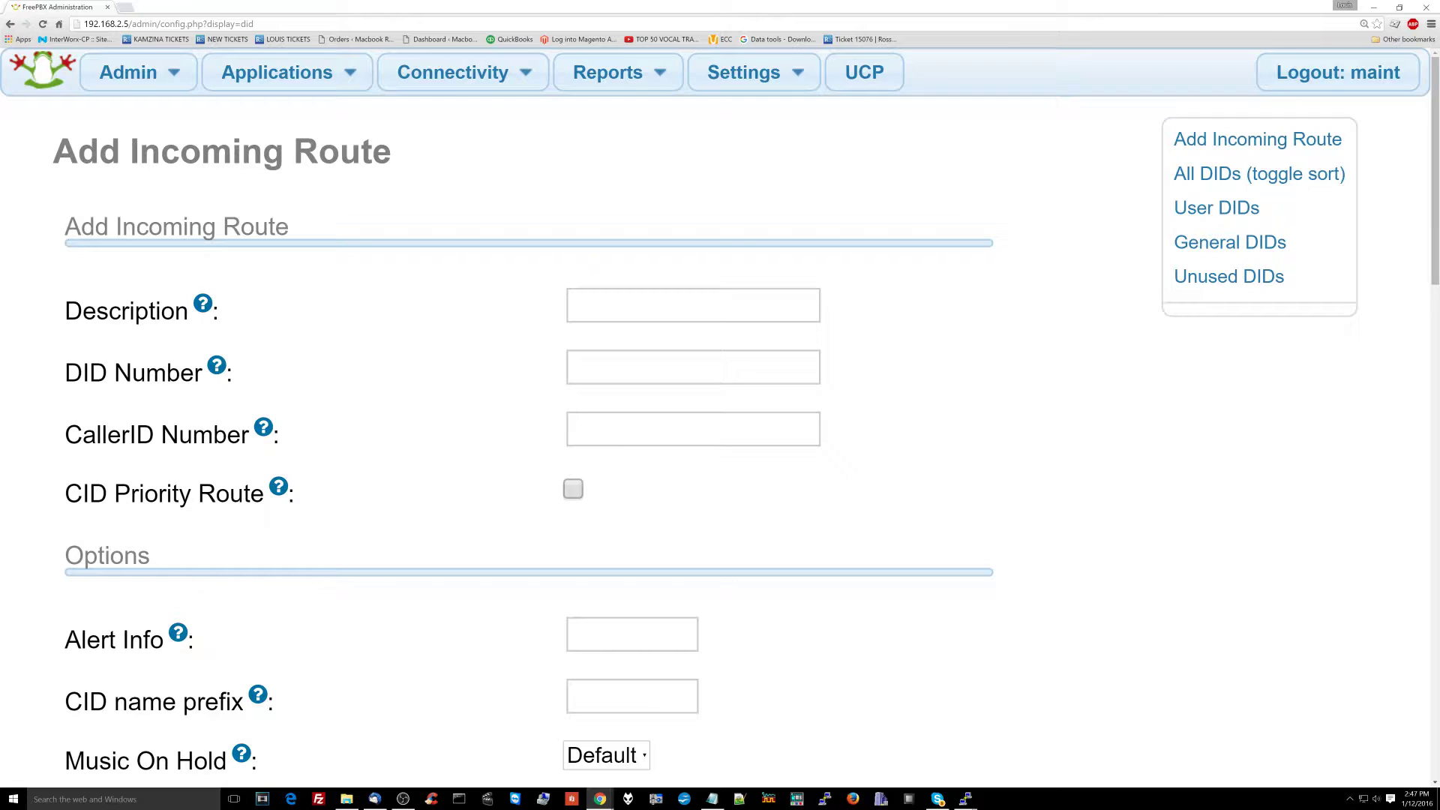
click(1239, 152)
click(622, 309)
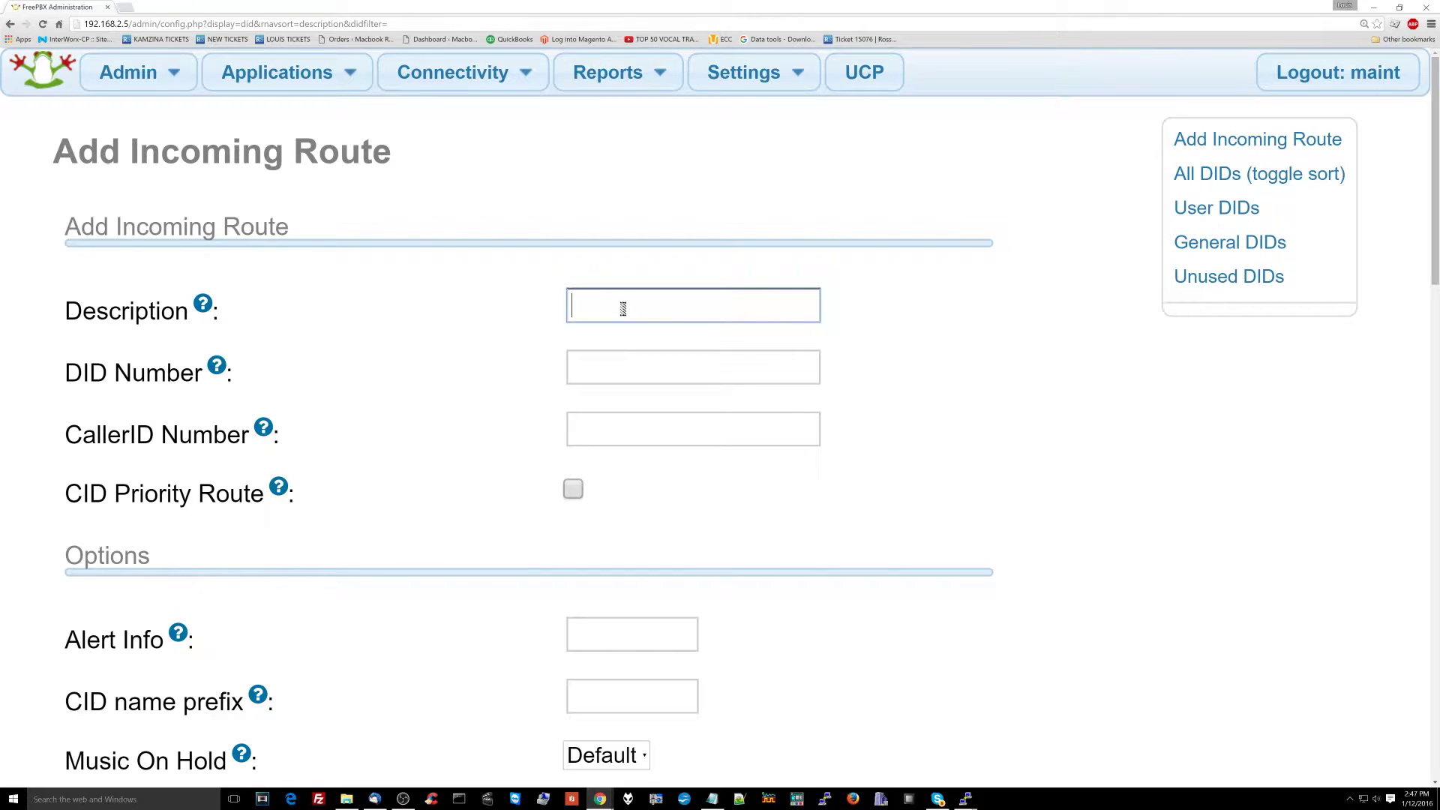
text(Customer Service)
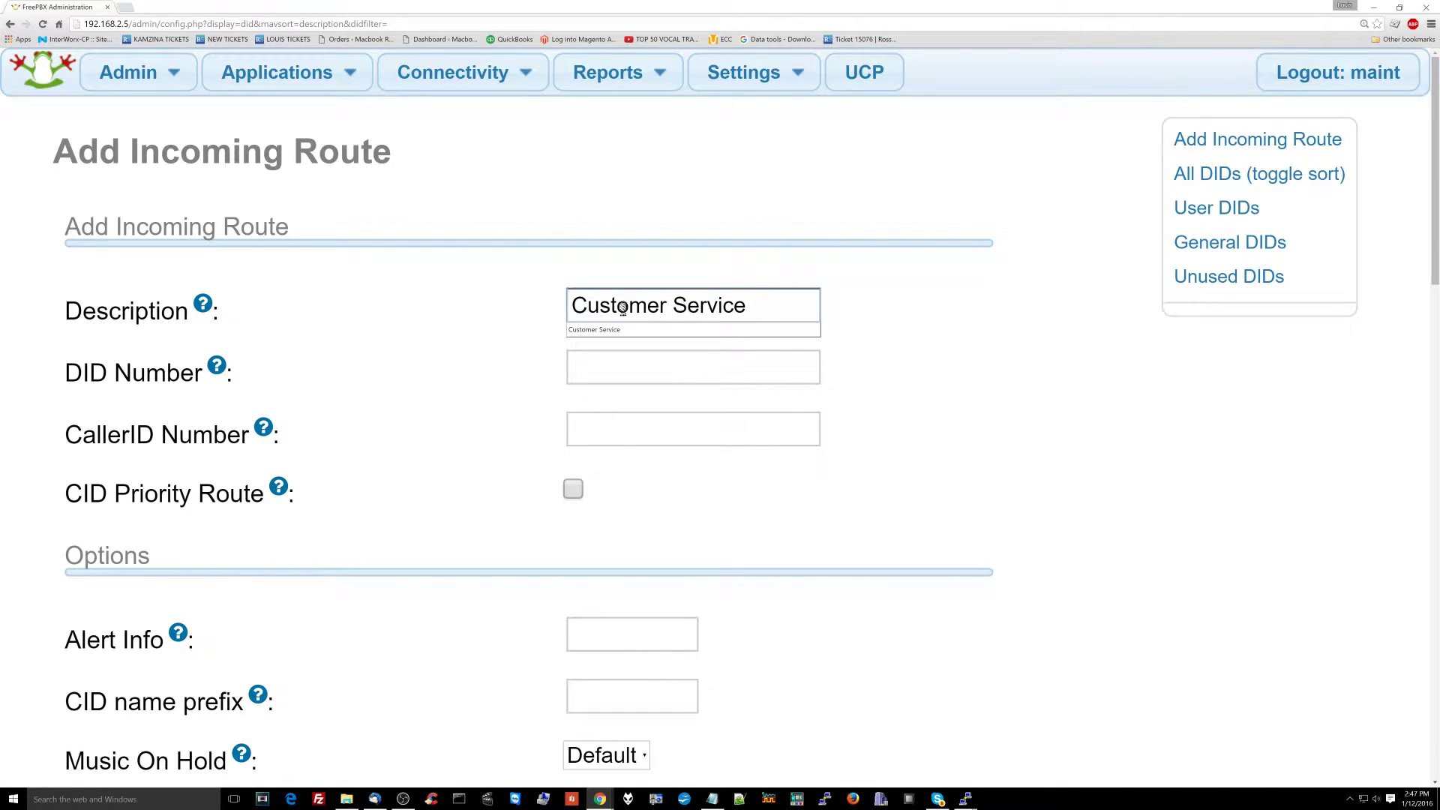
key(Tab)
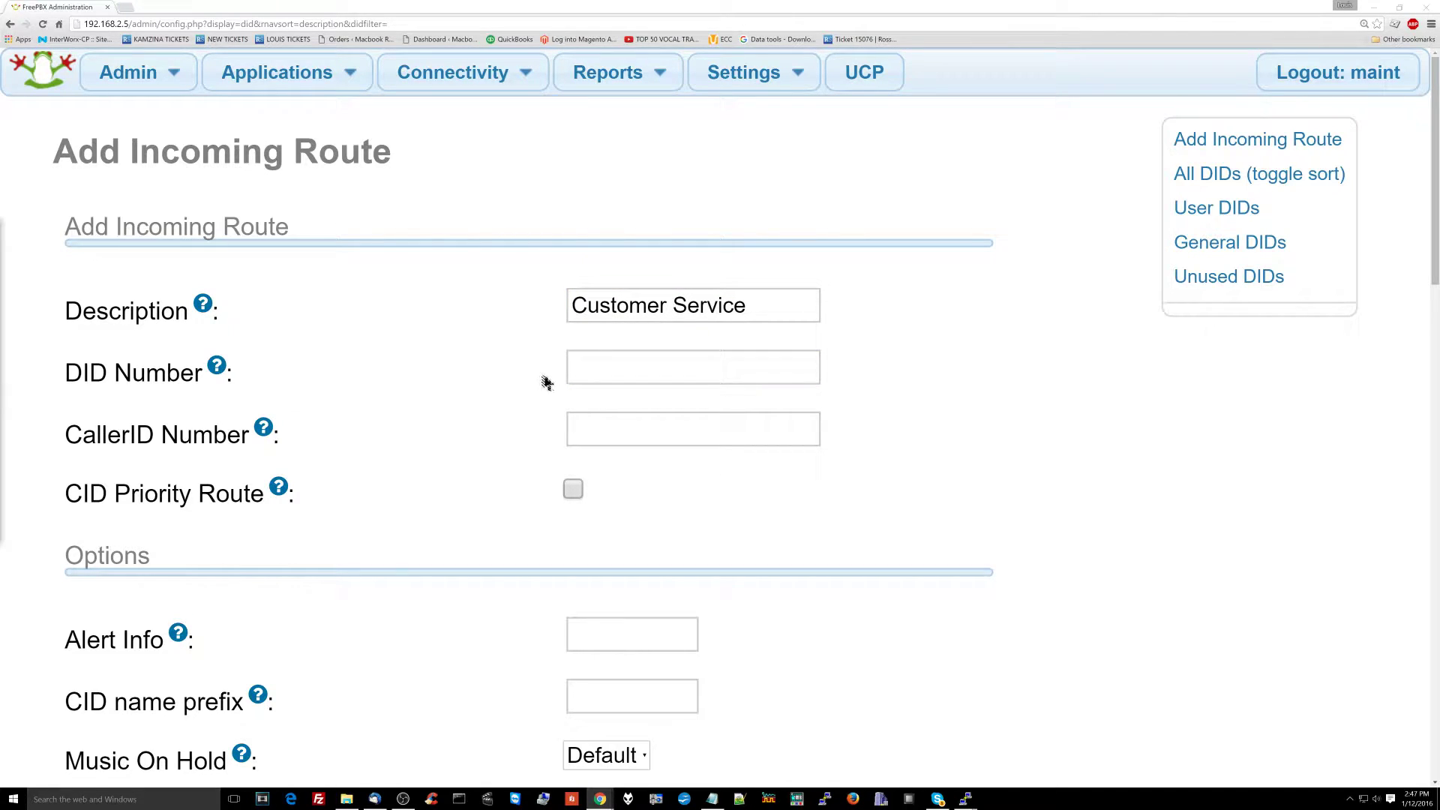
click(589, 373)
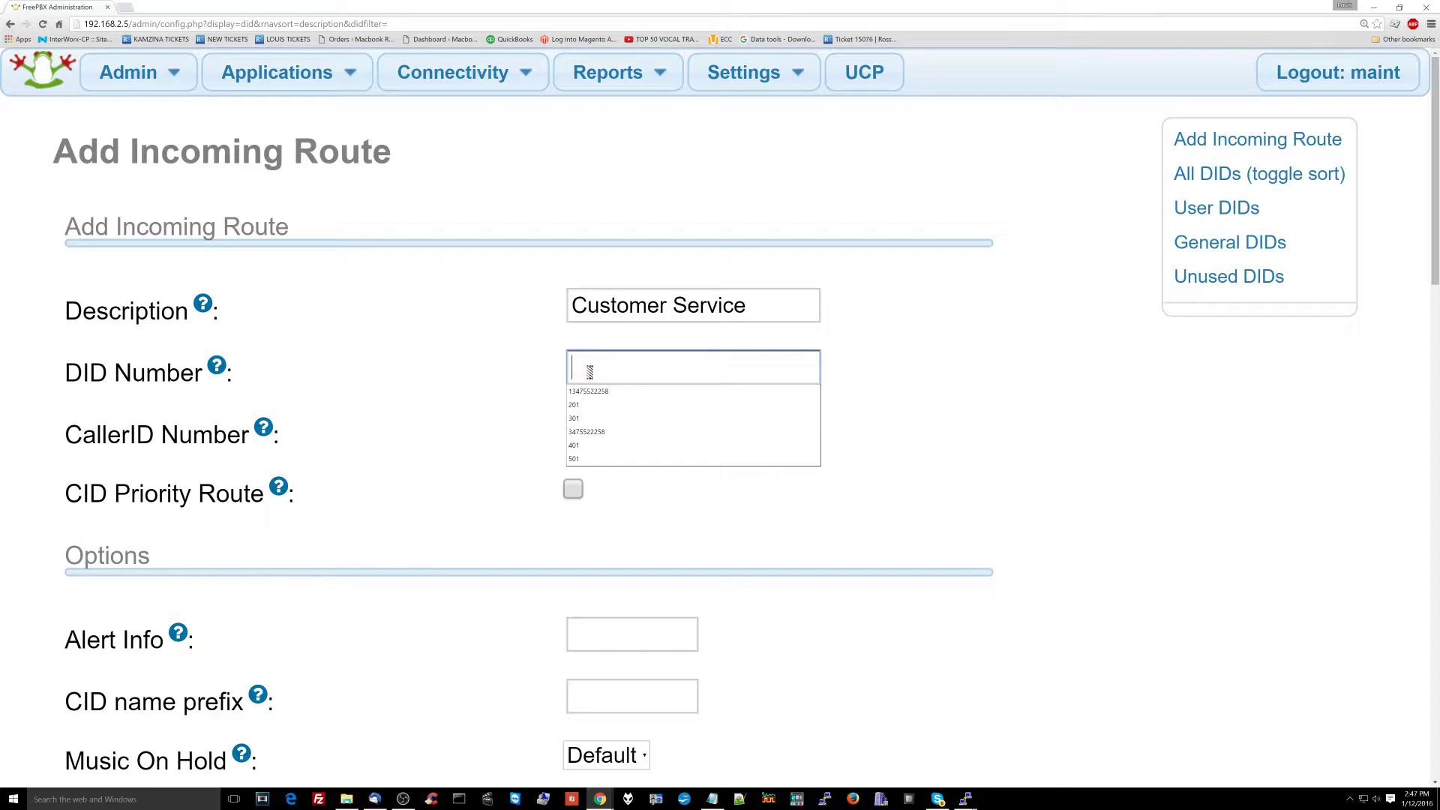
text(1348)
key(BackSpace)
key(BackSpace)
key(BackSpace)
key(BackSpace)
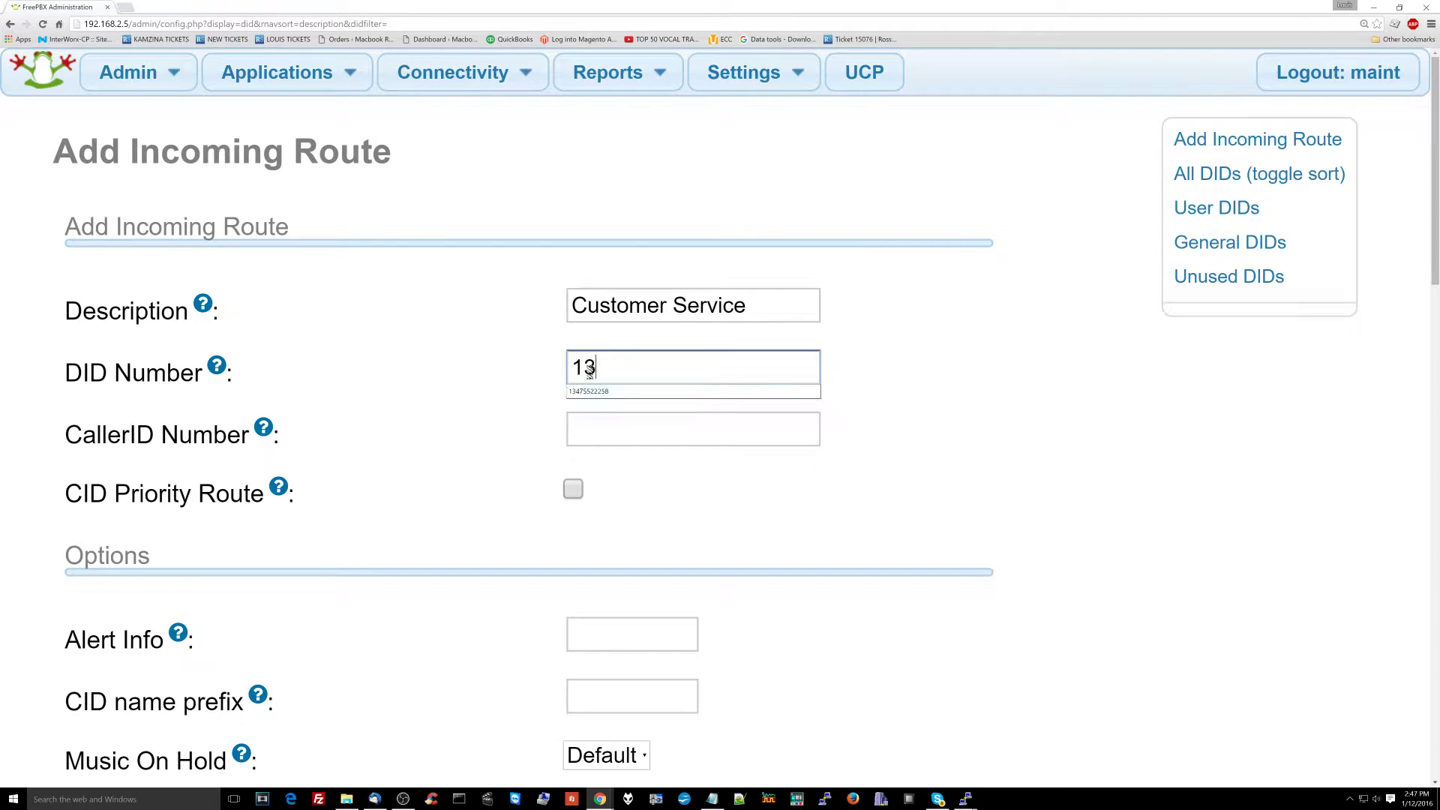
click(589, 373)
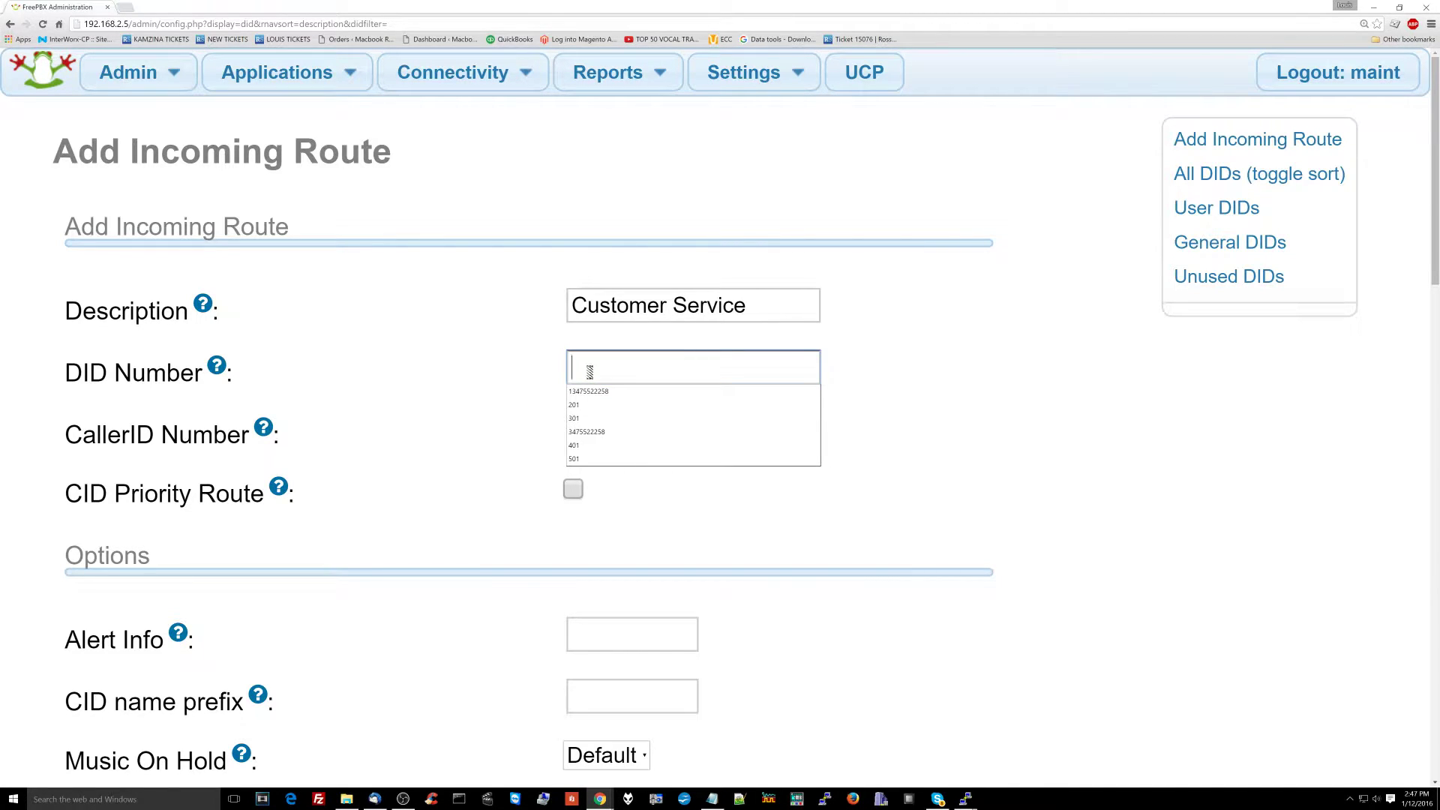
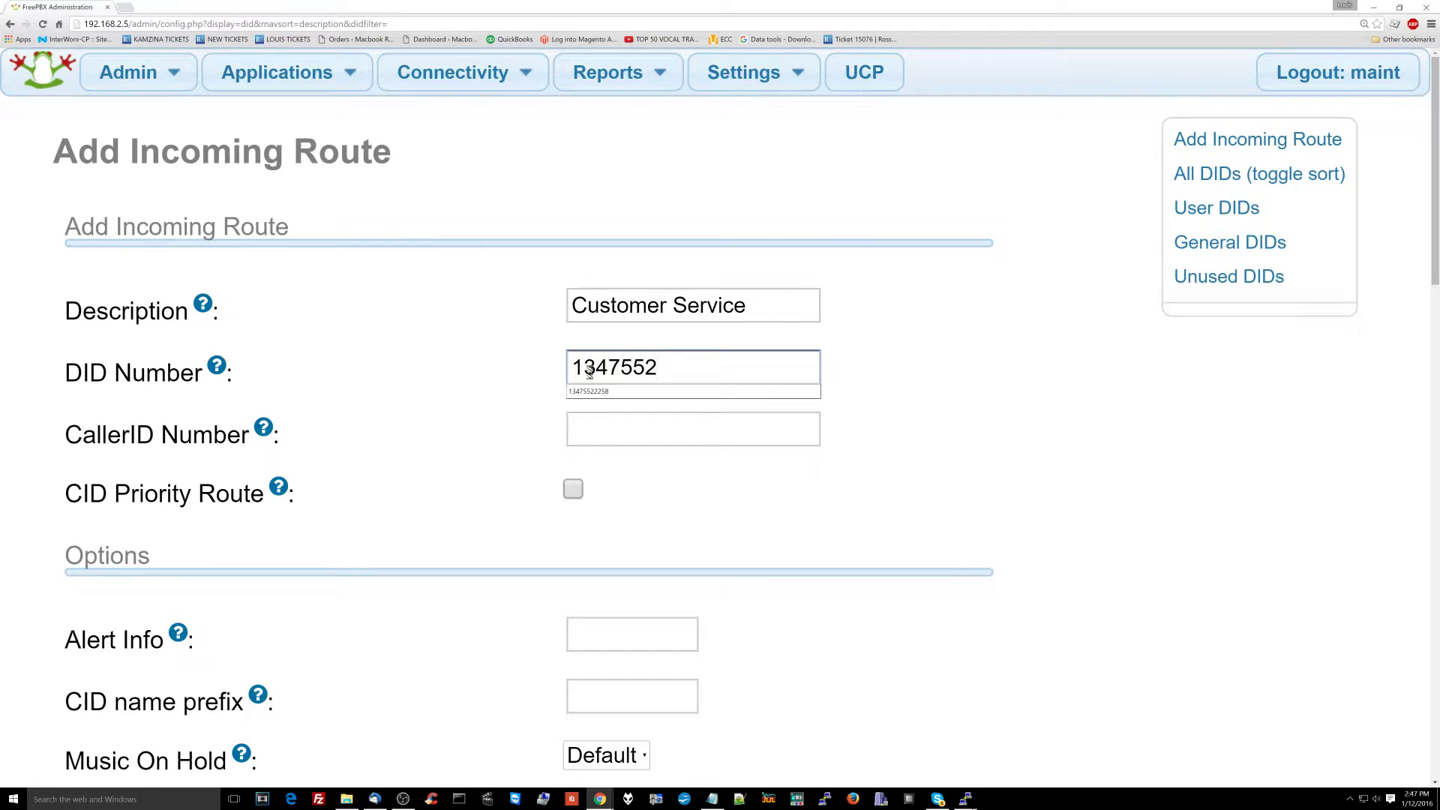
Step: Set Call Recording to Yes and choose OpenCNAM as the CID Lookup Source
scroll(582, 458, down, 2)
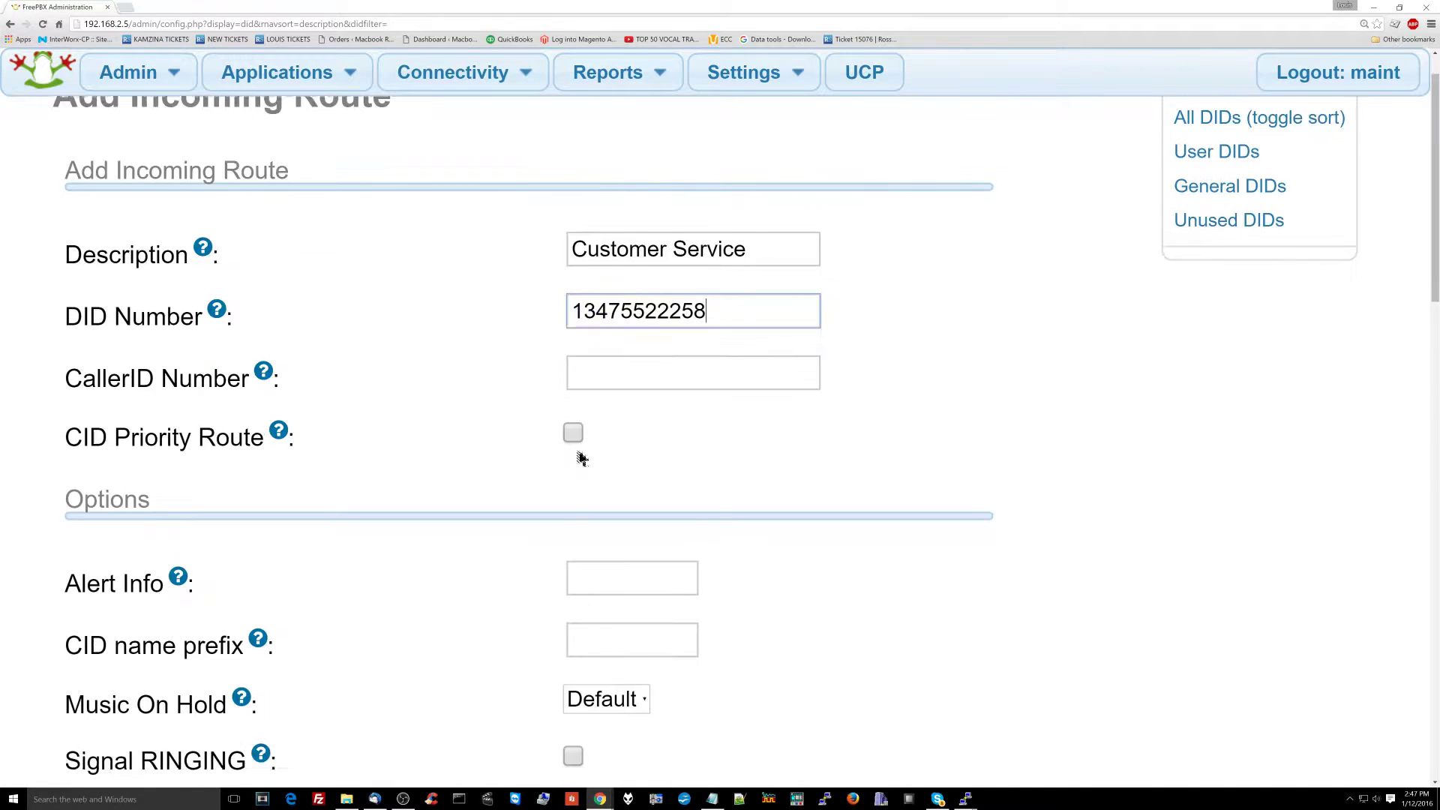
scroll(582, 457, down, 3)
scroll(577, 487, down, 5)
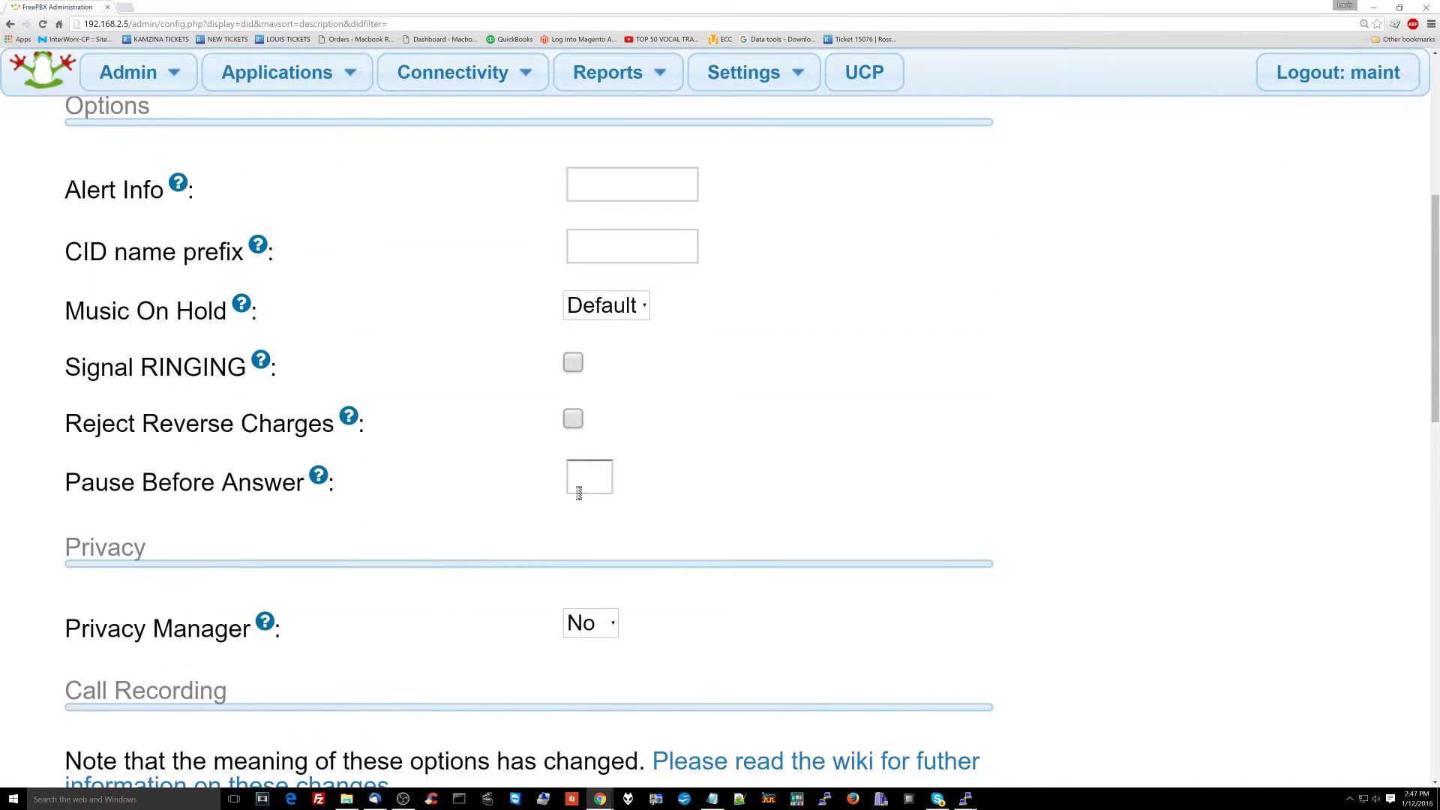
scroll(575, 475, down, 4)
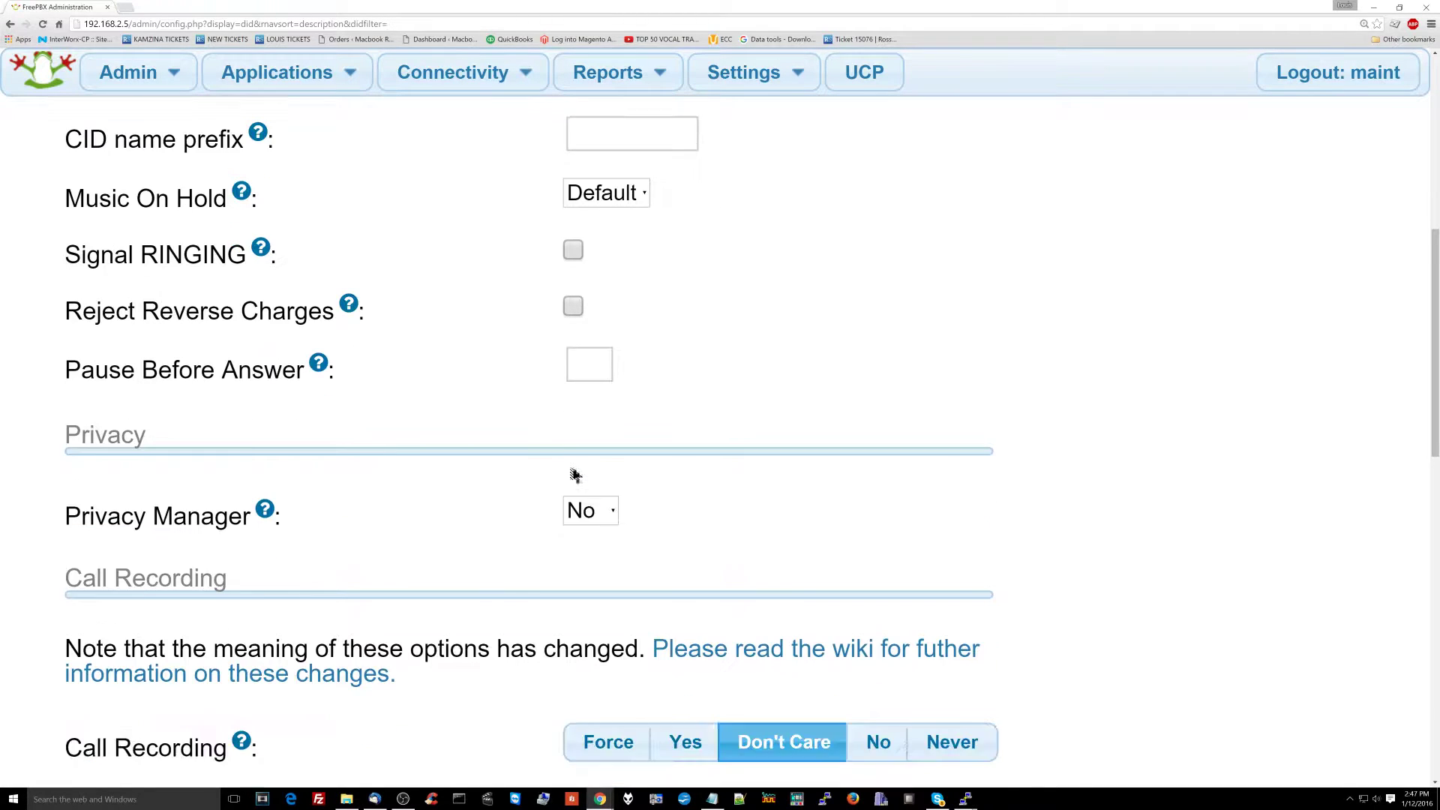
scroll(572, 467, down, 1)
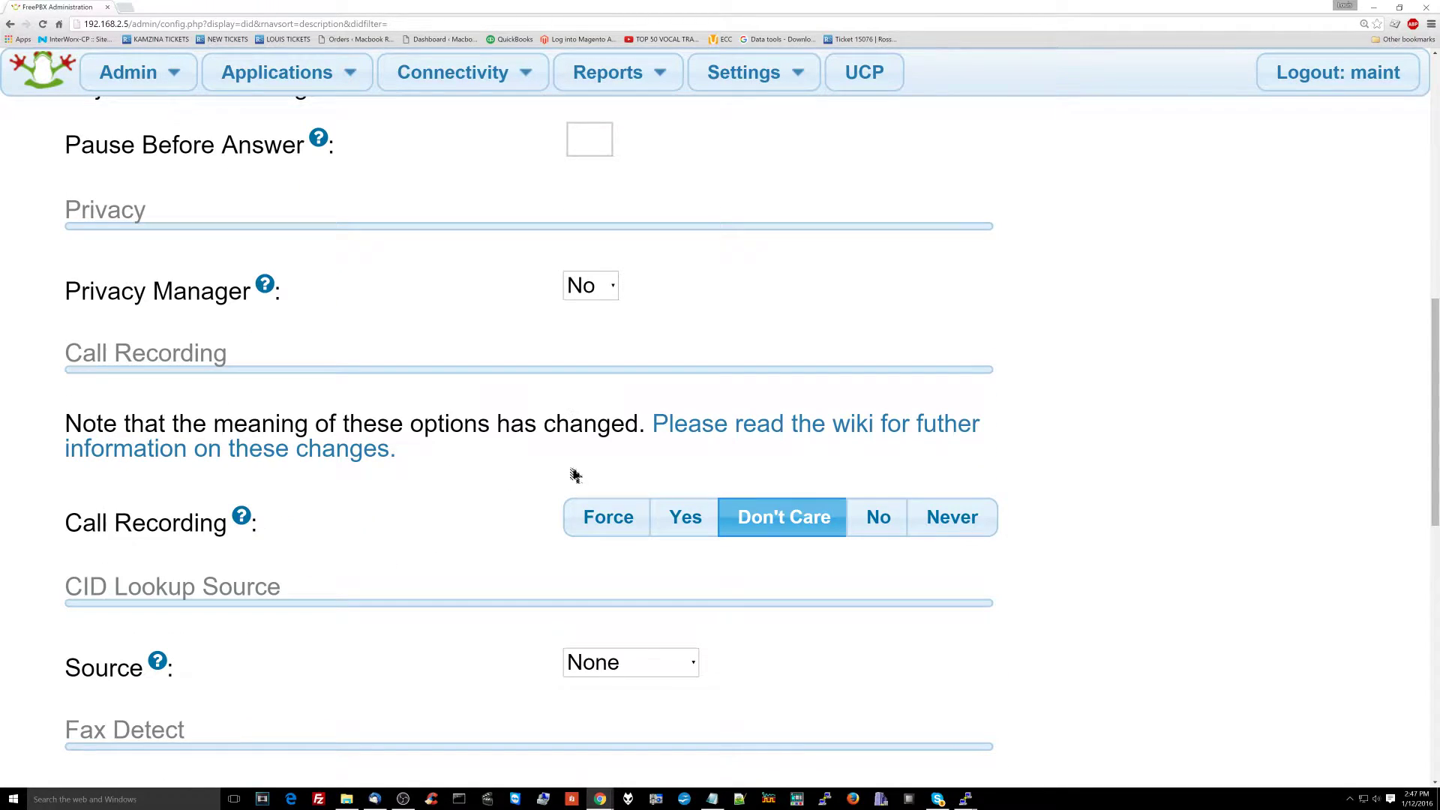
click(683, 515)
scroll(675, 525, down, 3)
click(659, 543)
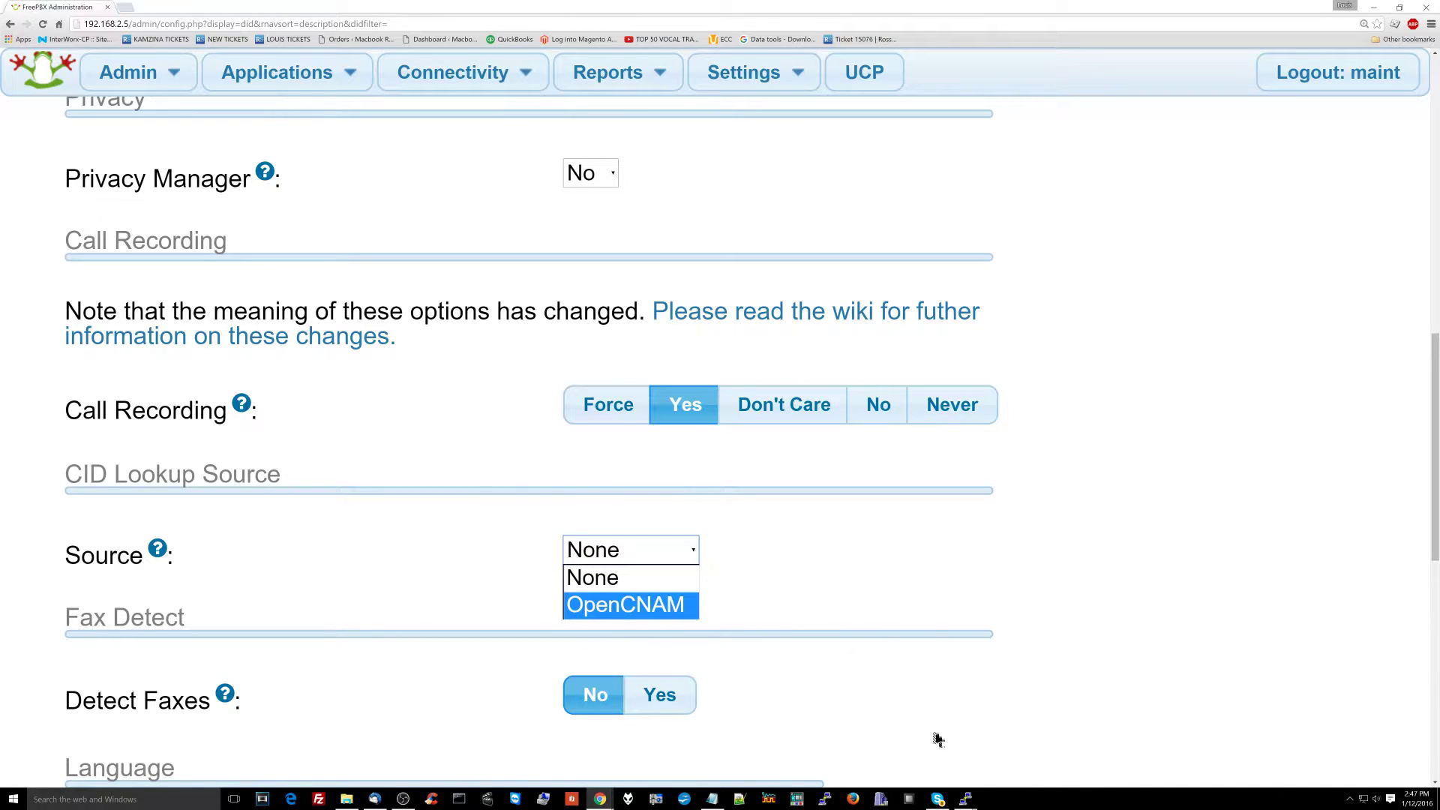
click(627, 610)
scroll(630, 615, down, 1)
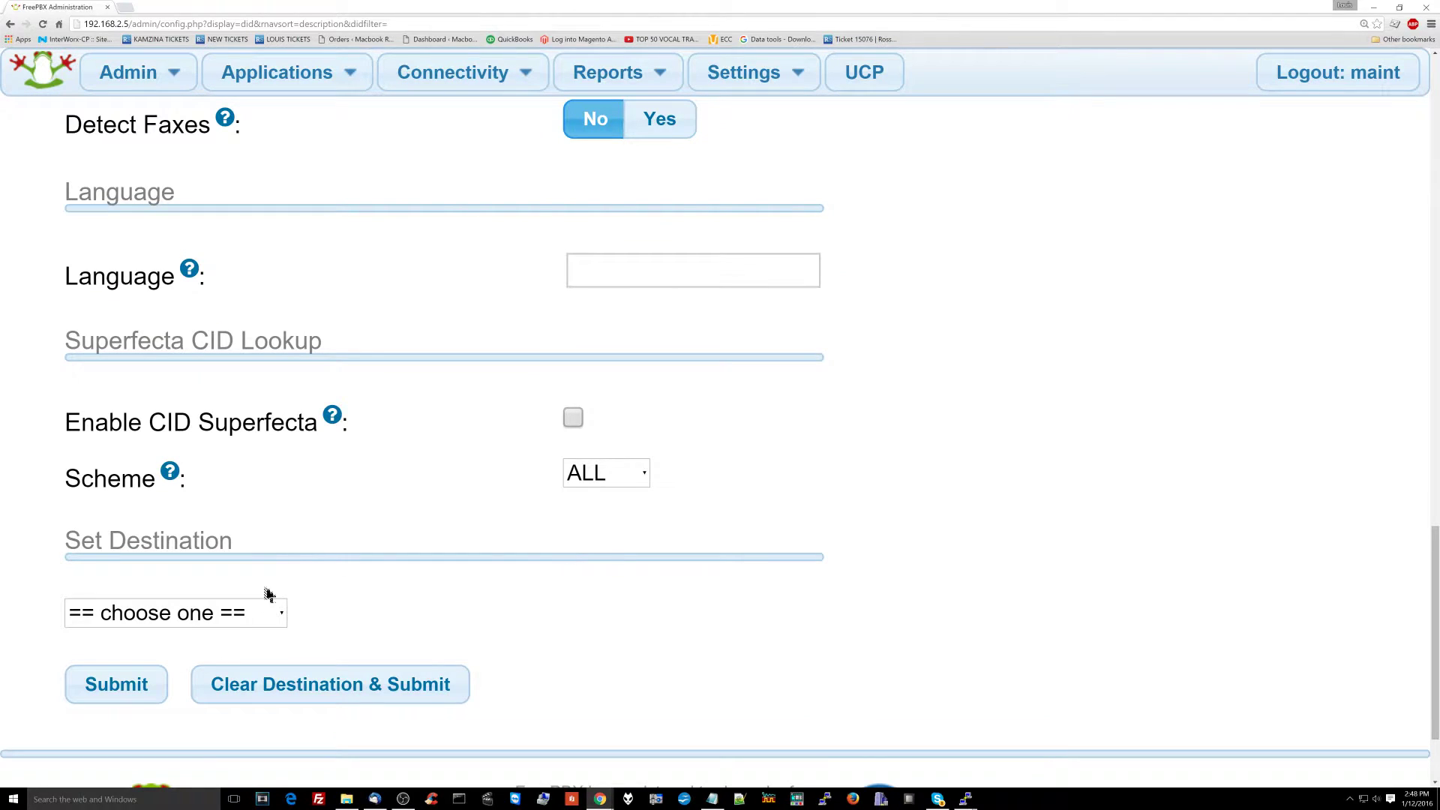
Step: Set the route destination to Ring Groups > Customer Service <600>
scroll(233, 616, down, 2)
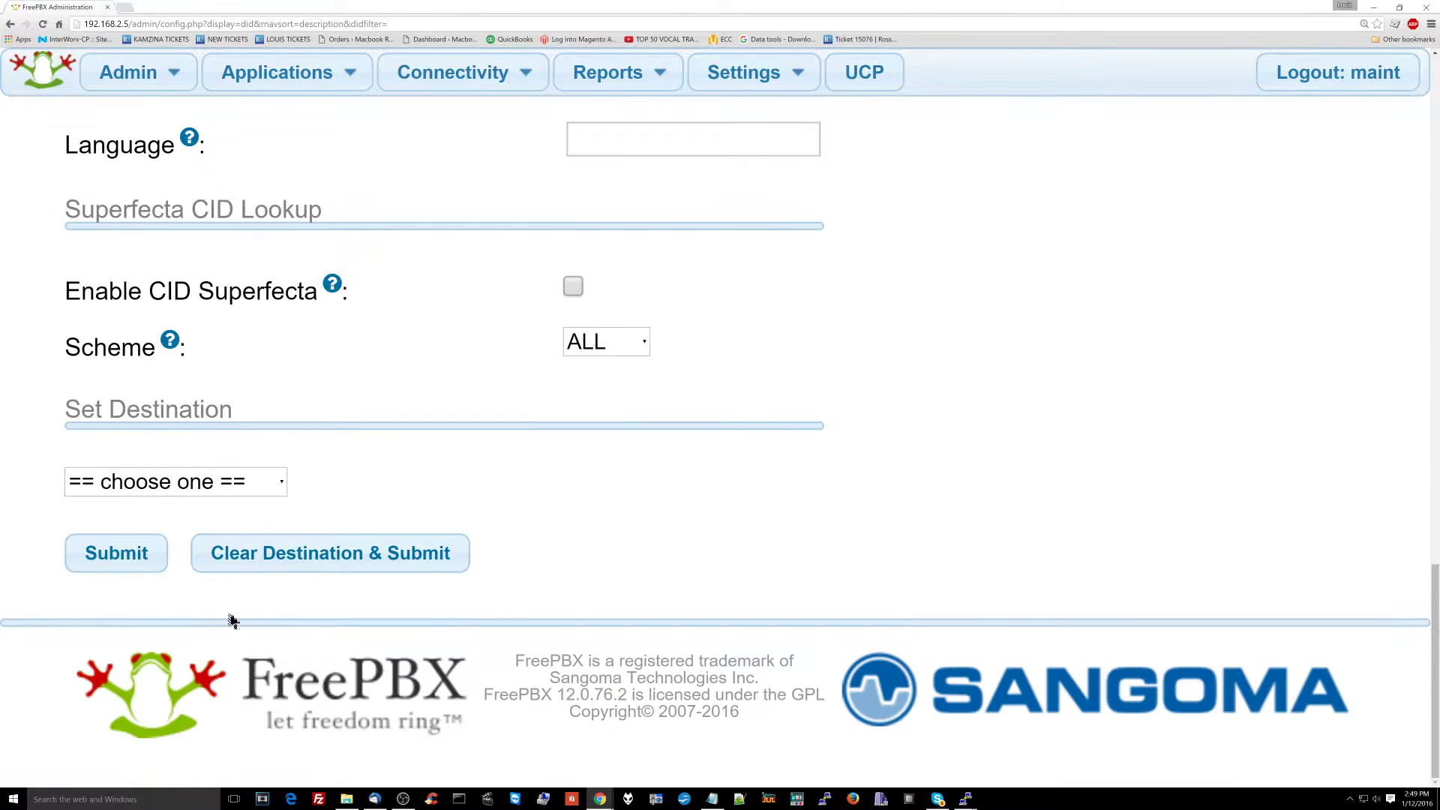
click(250, 482)
scroll(240, 401, down, 3)
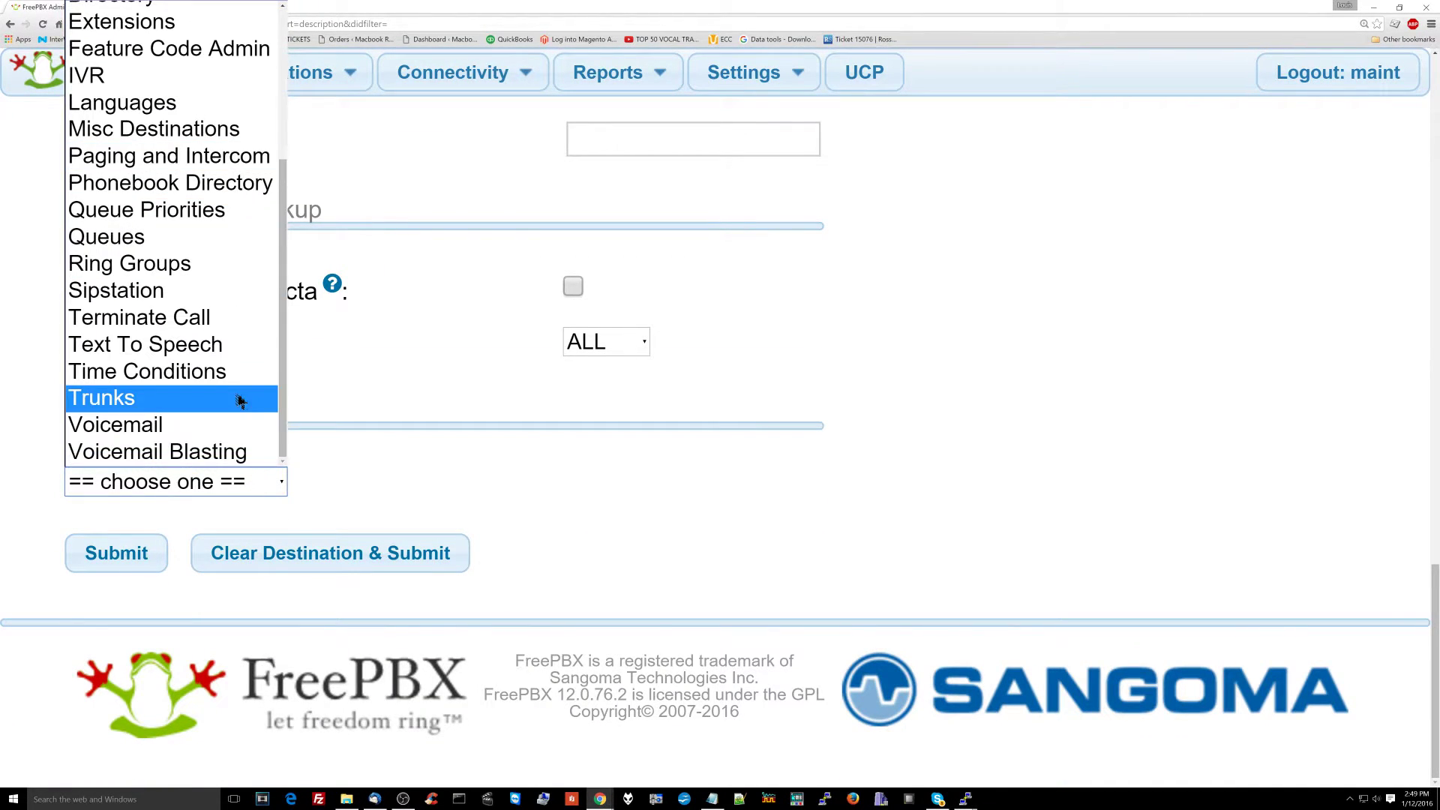
click(212, 264)
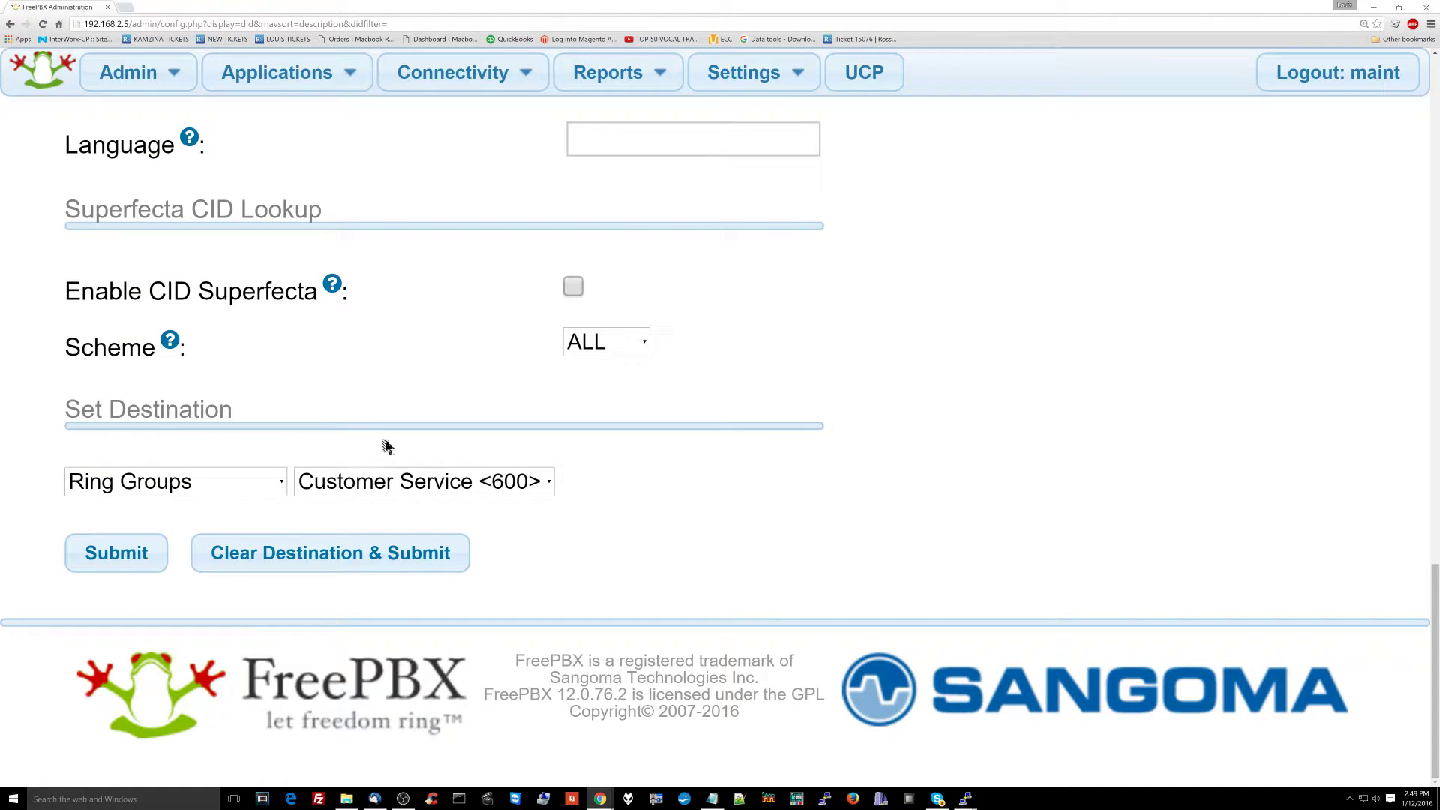
click(425, 483)
click(426, 482)
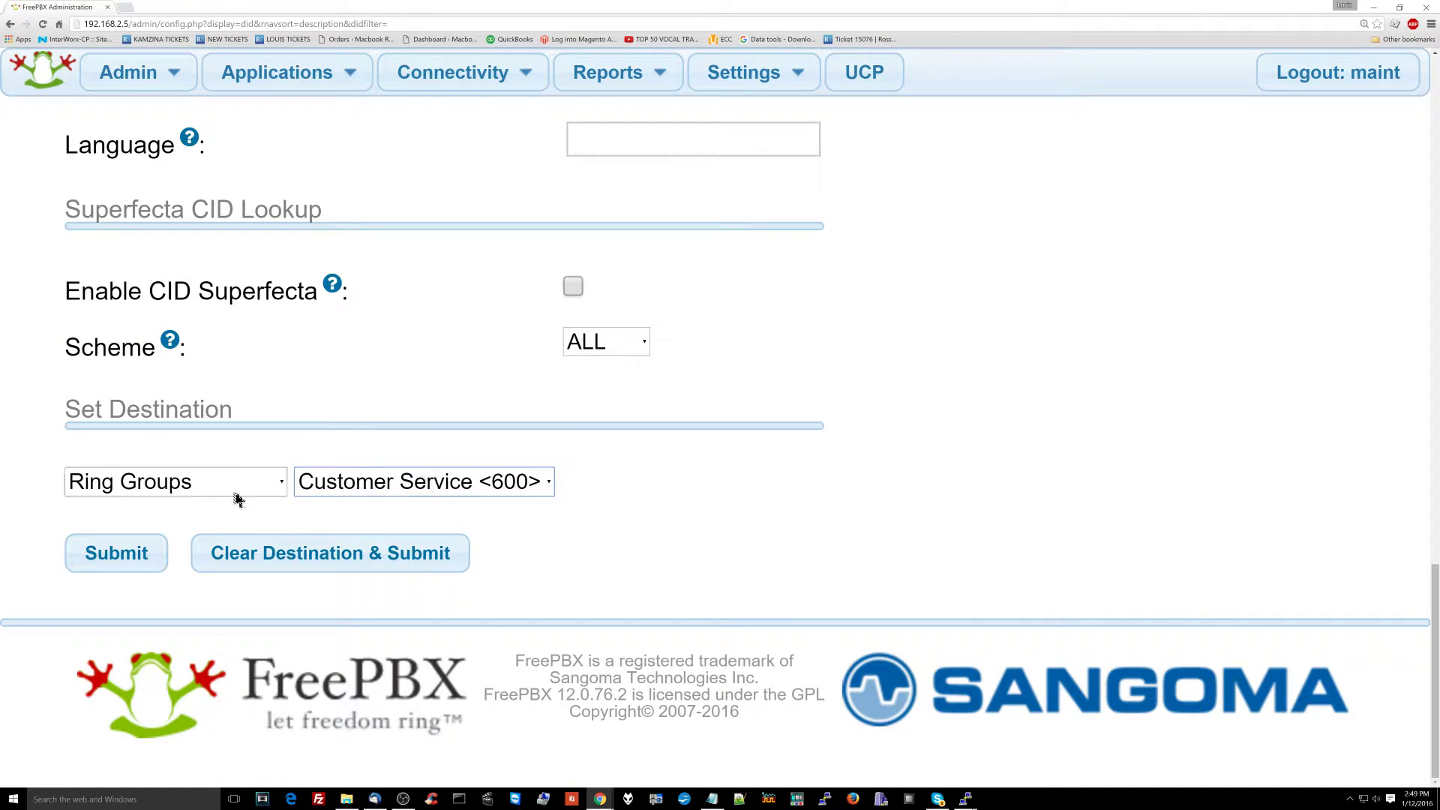
Step: Review the form and submit the Customer Service inbound route
scroll(707, 597, up, 4)
scroll(707, 597, up, 12)
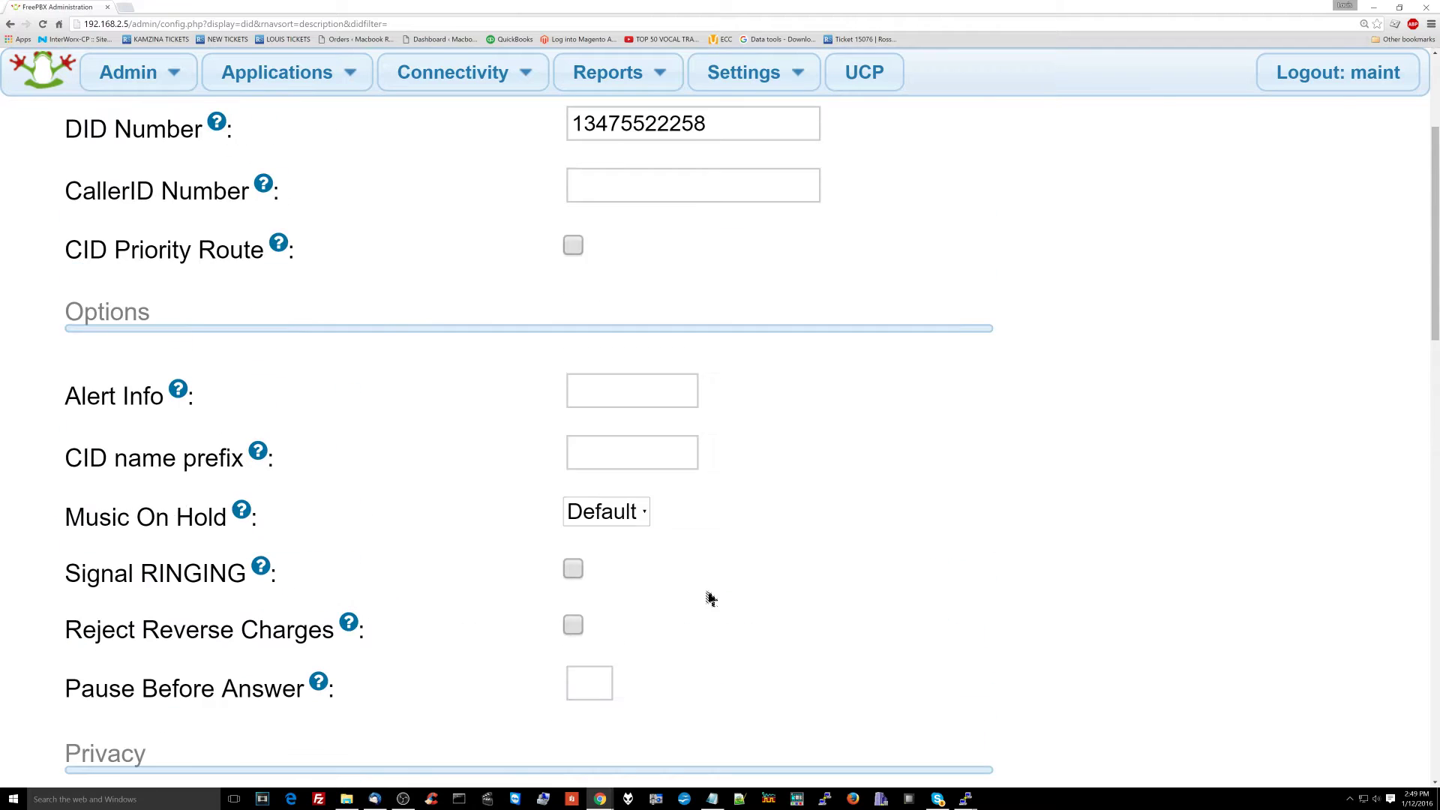
scroll(488, 566, down, 3)
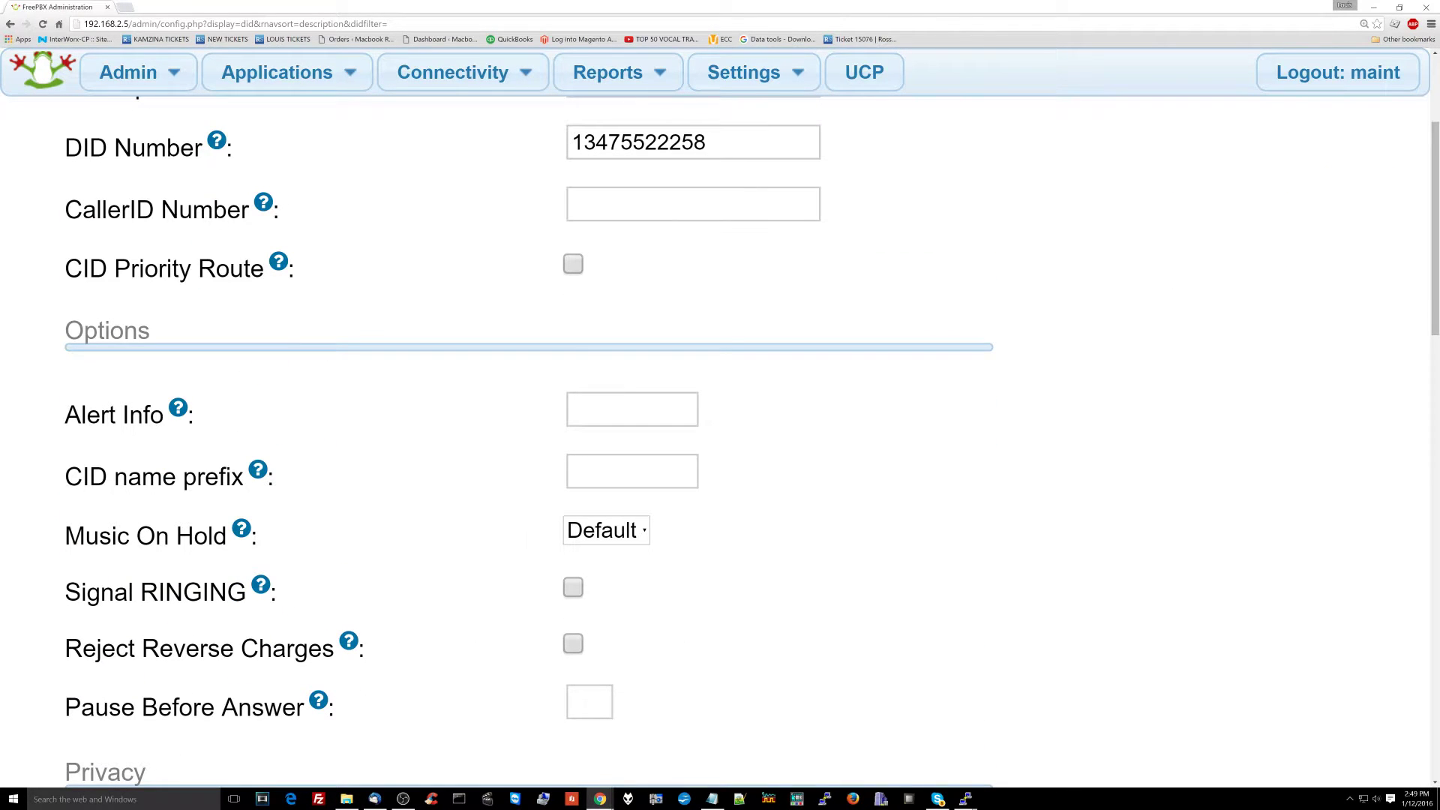
scroll(389, 598, down, 15)
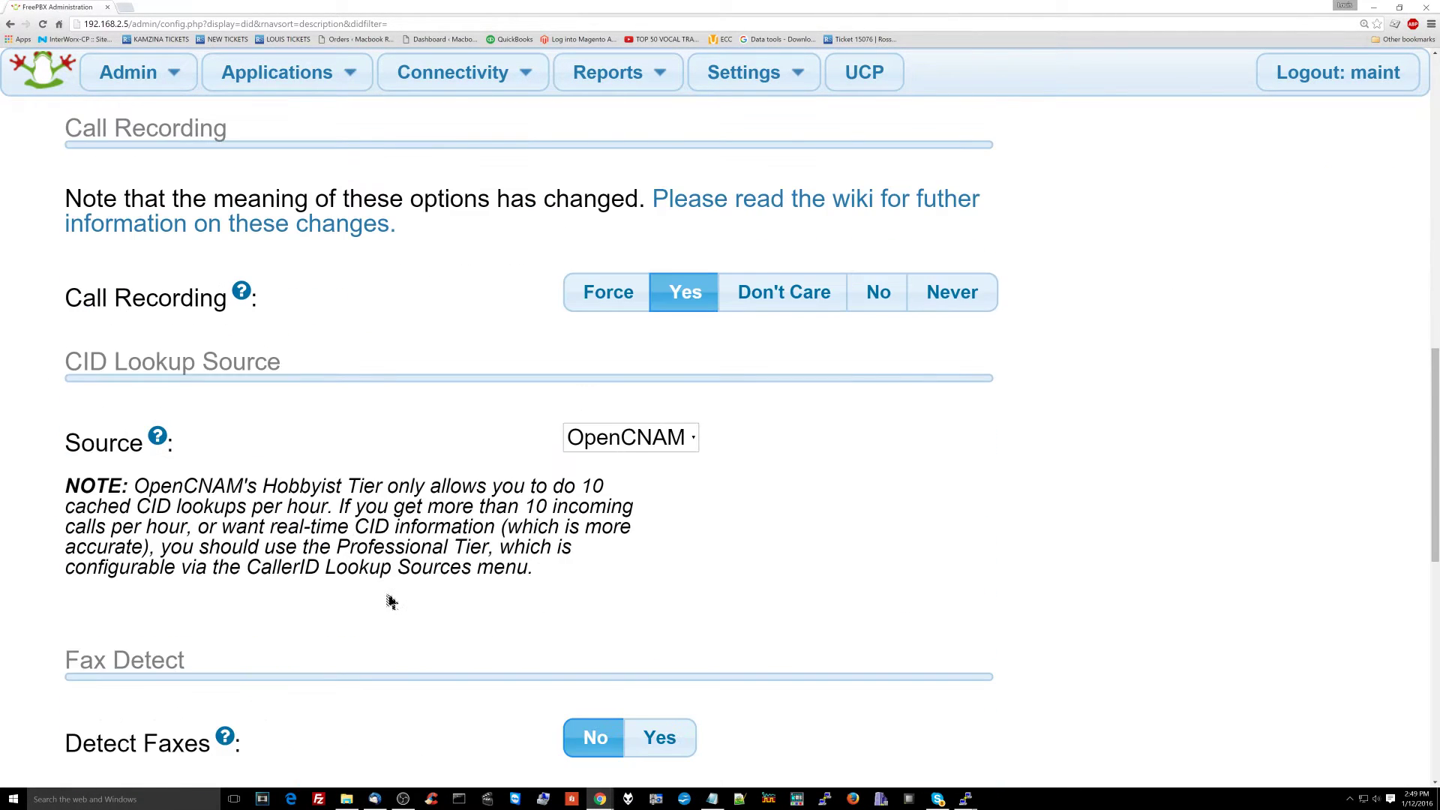
click(133, 534)
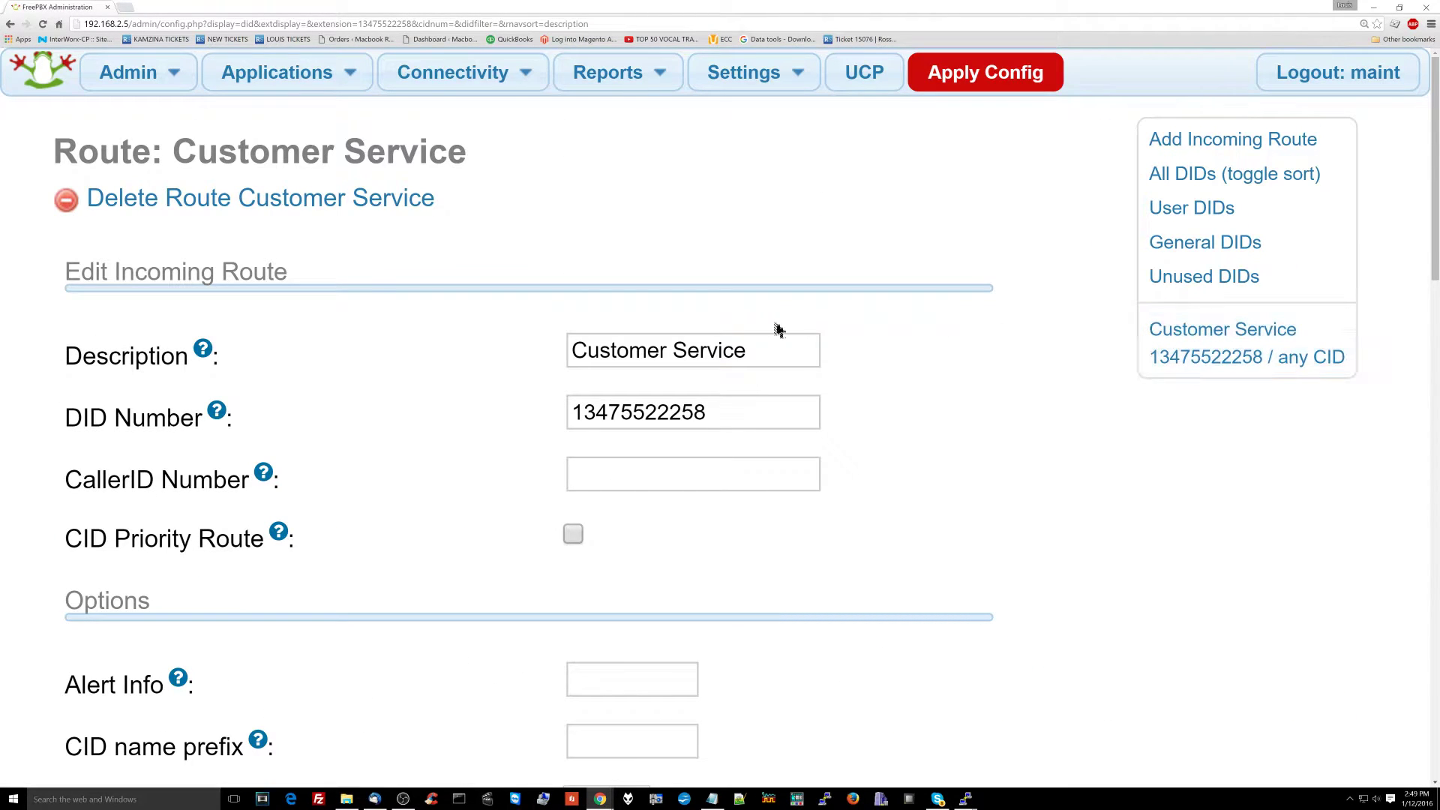
click(1223, 153)
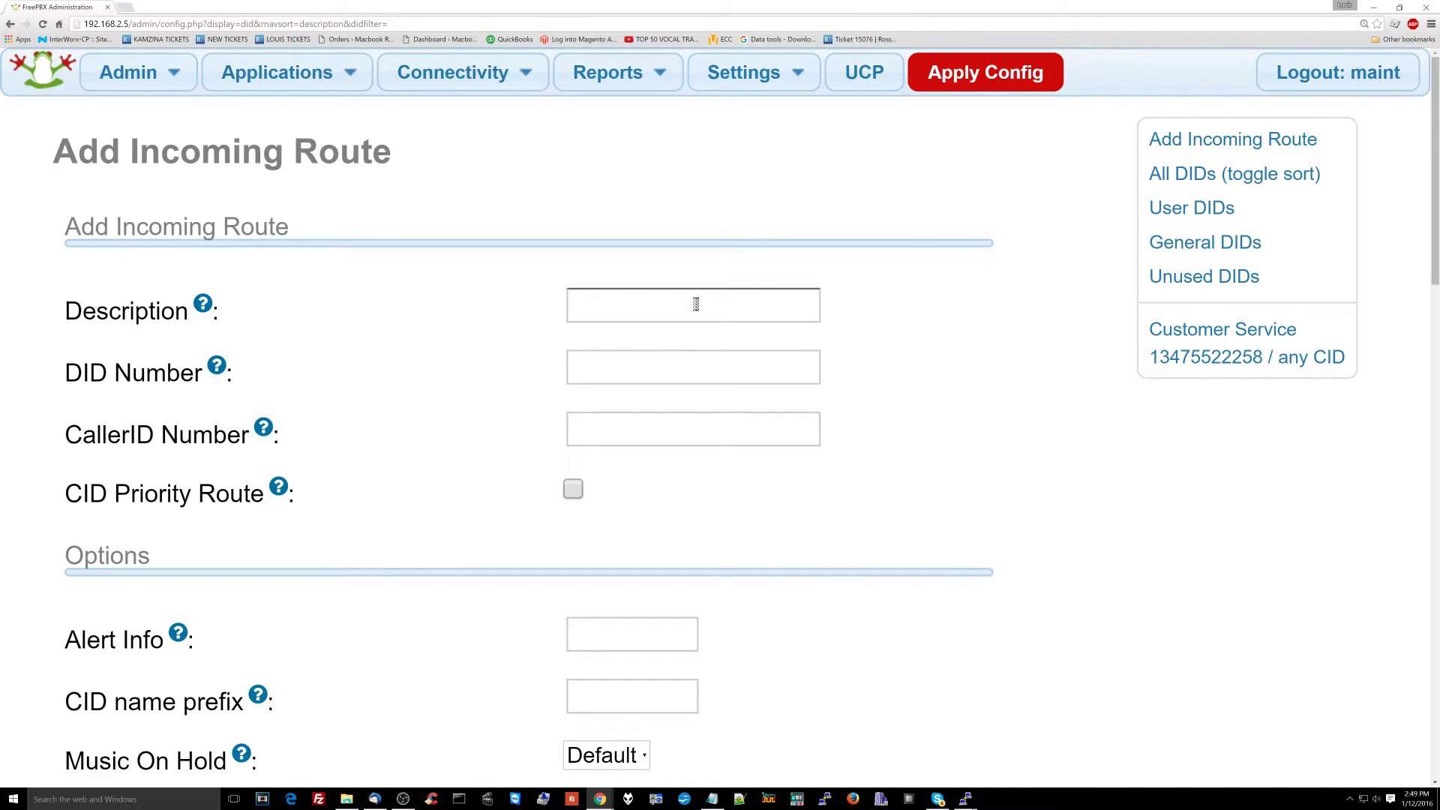
click(676, 364)
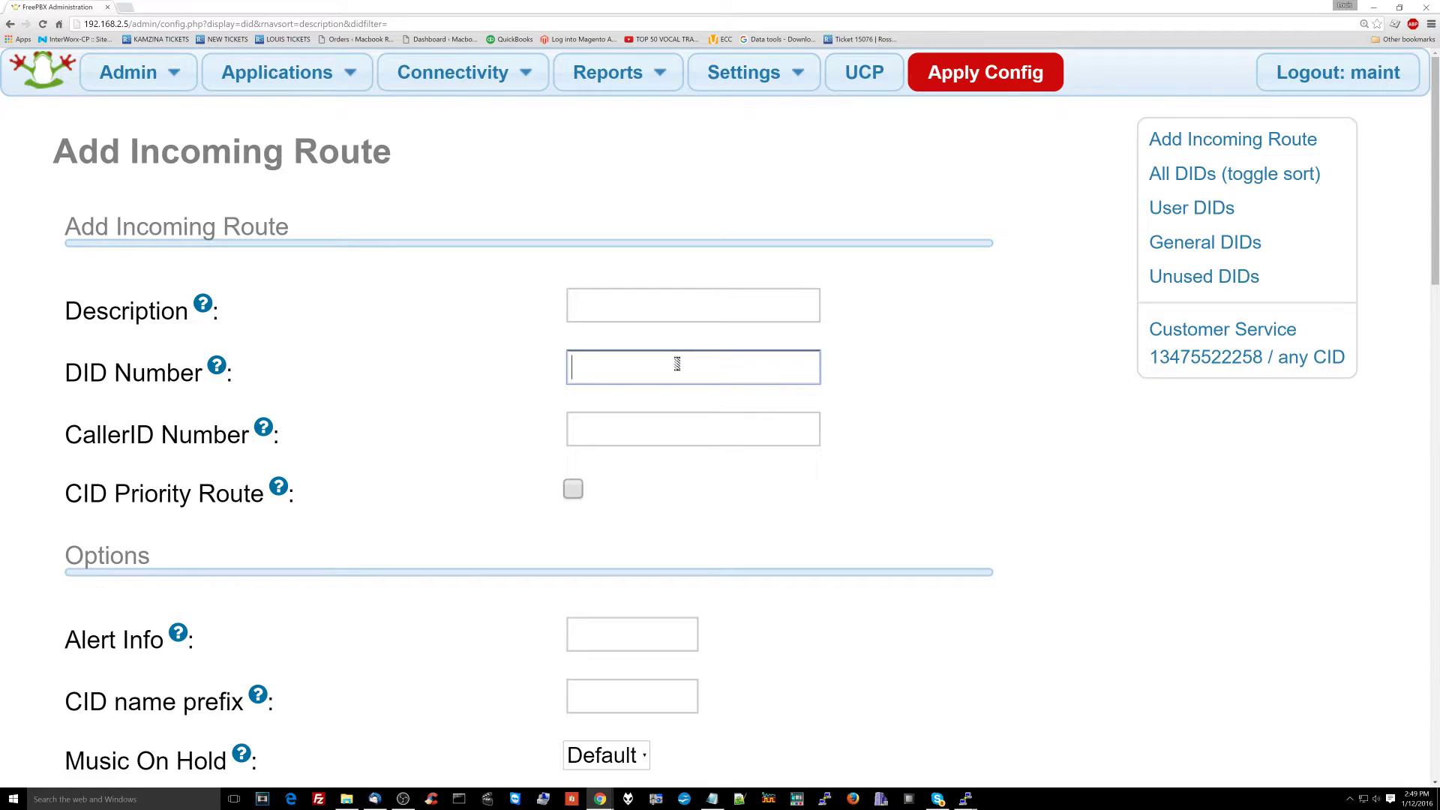
click(673, 306)
text(Boss numbi)
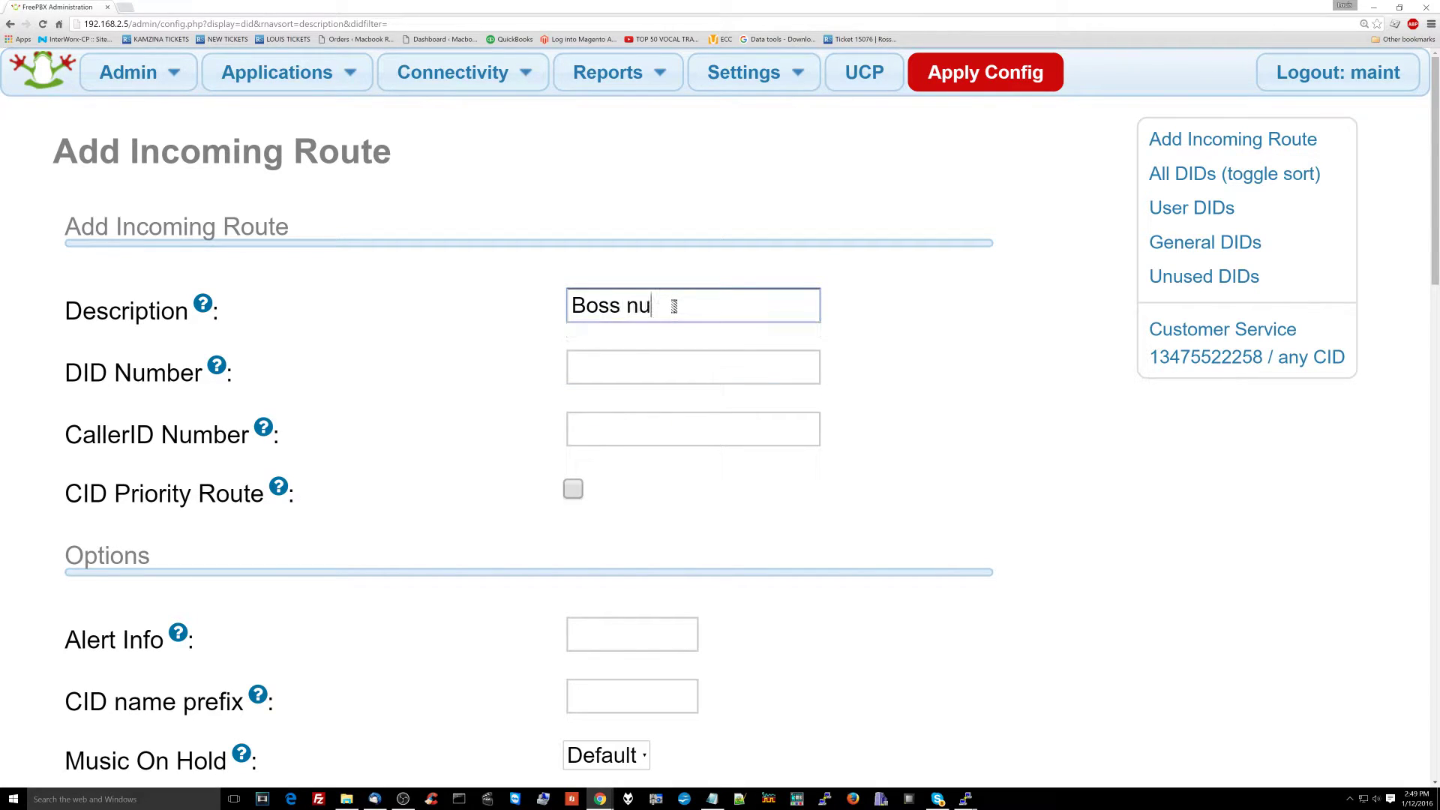
key(BackSpace)
key(BackSpace)
key(BackSpace)
key(BackSpace)
key(BackSpace)
text(num)
key(BackSpace)
key(BackSpace)
key(BackSpace)
text(direct)
key(Tab)
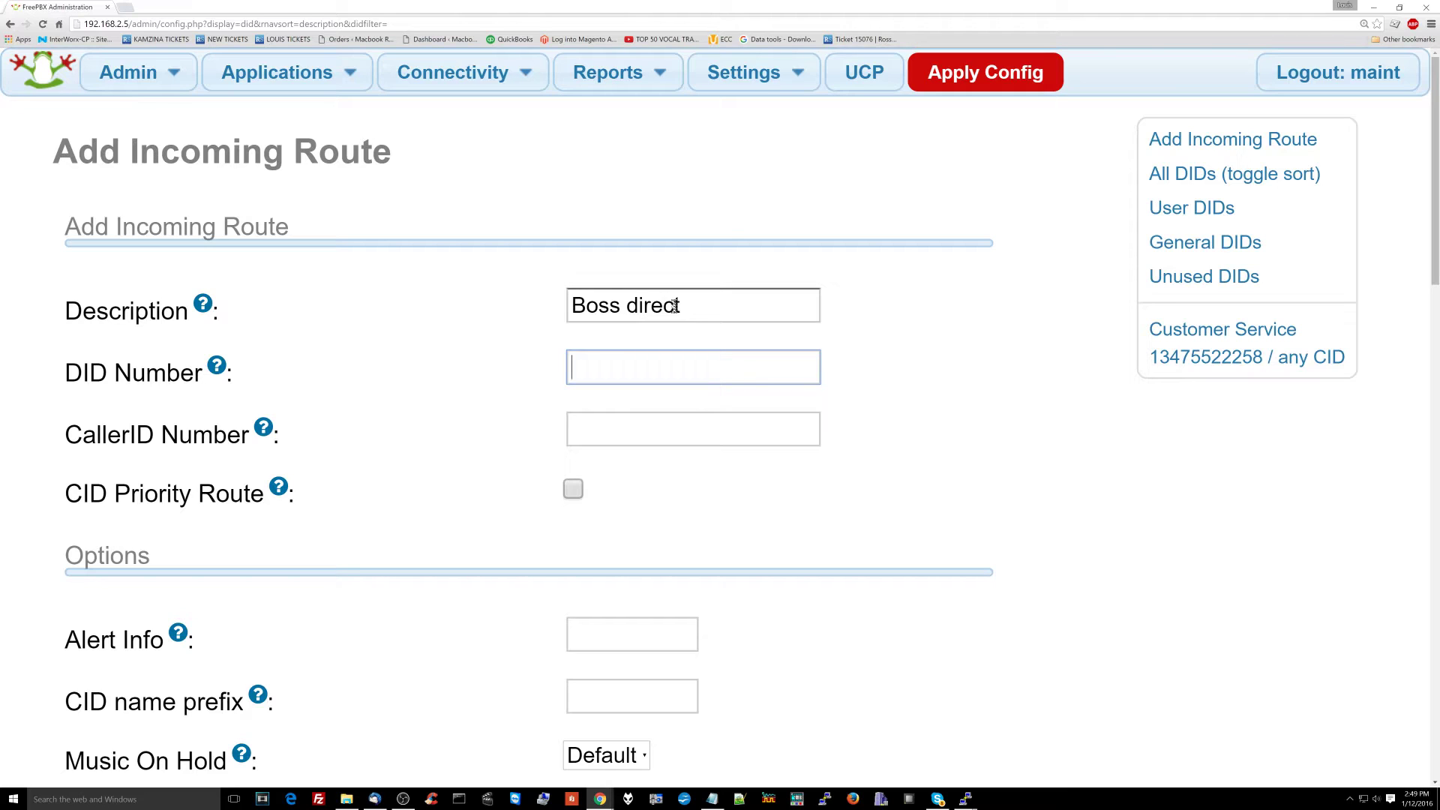
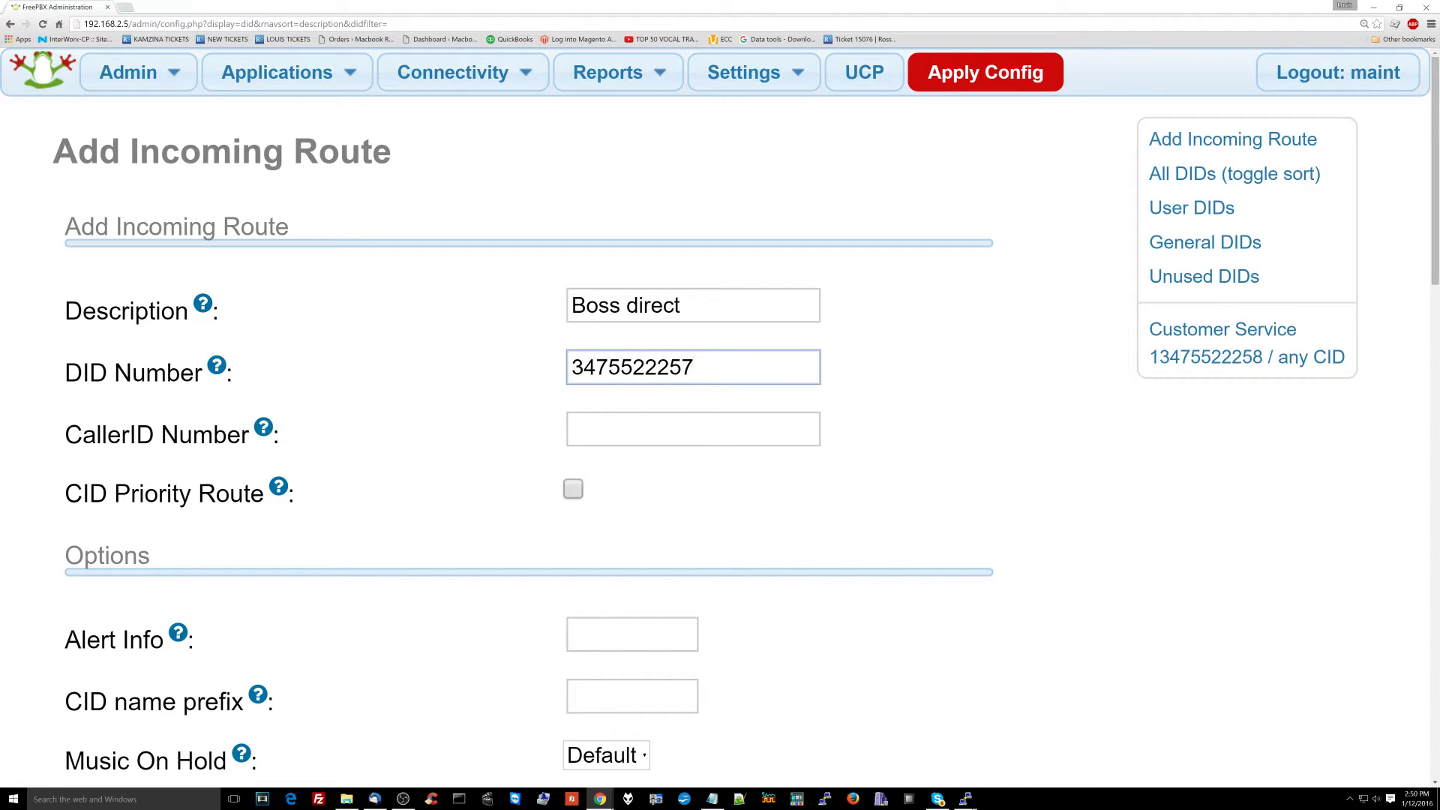
Step: Set Call Recording to Yes and leave CID Lookup Source at None
scroll(501, 414, down, 9)
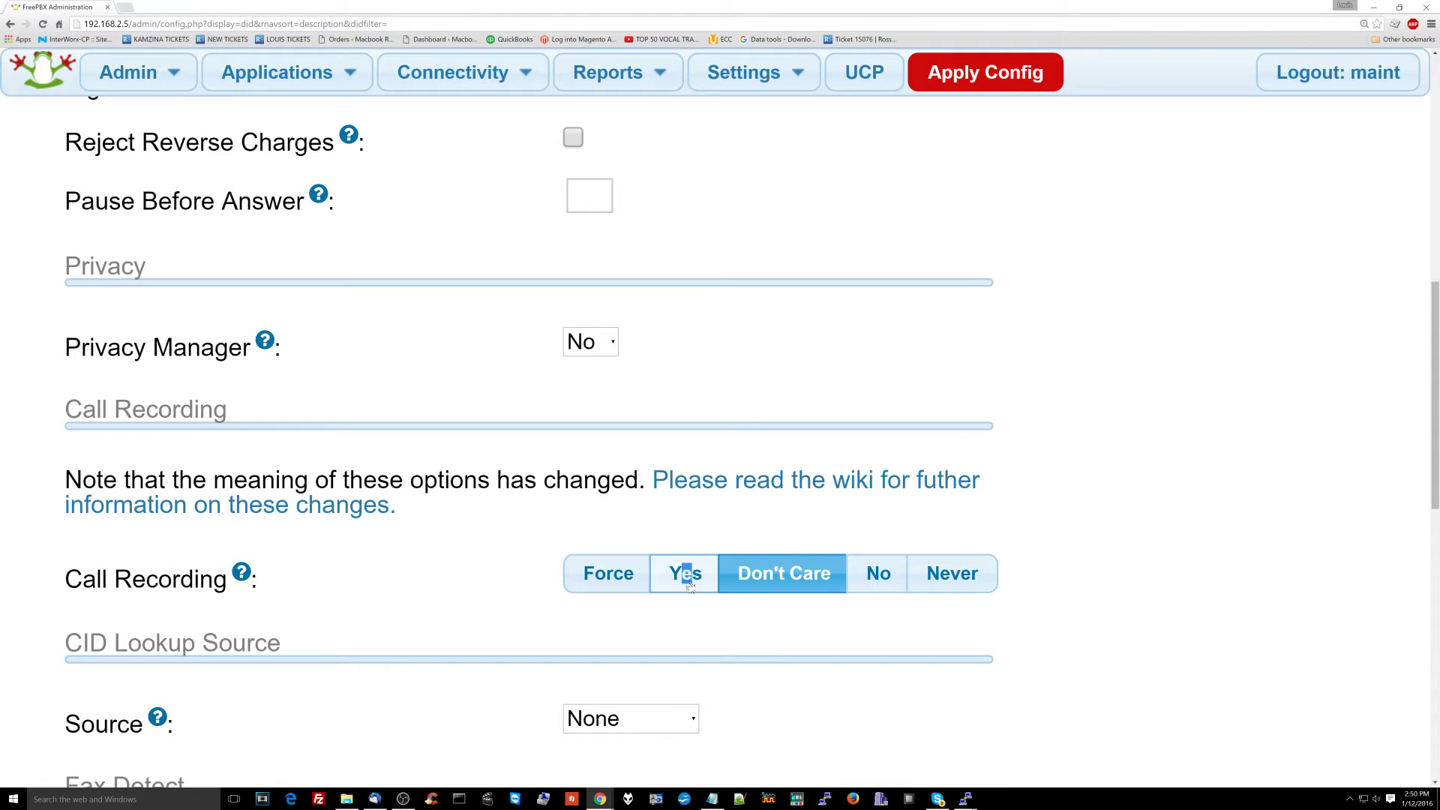
click(689, 587)
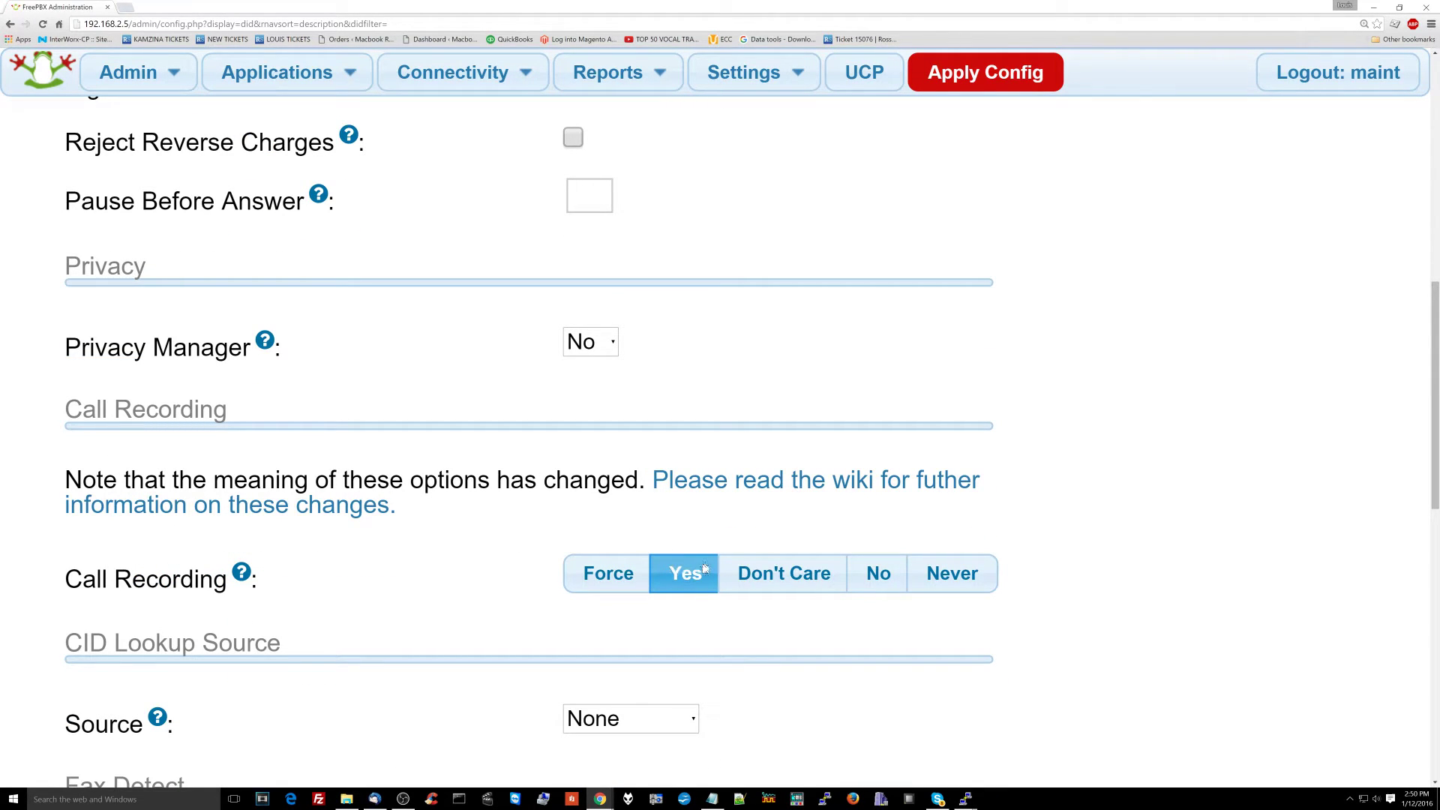
scroll(750, 597, down, 2)
click(634, 563)
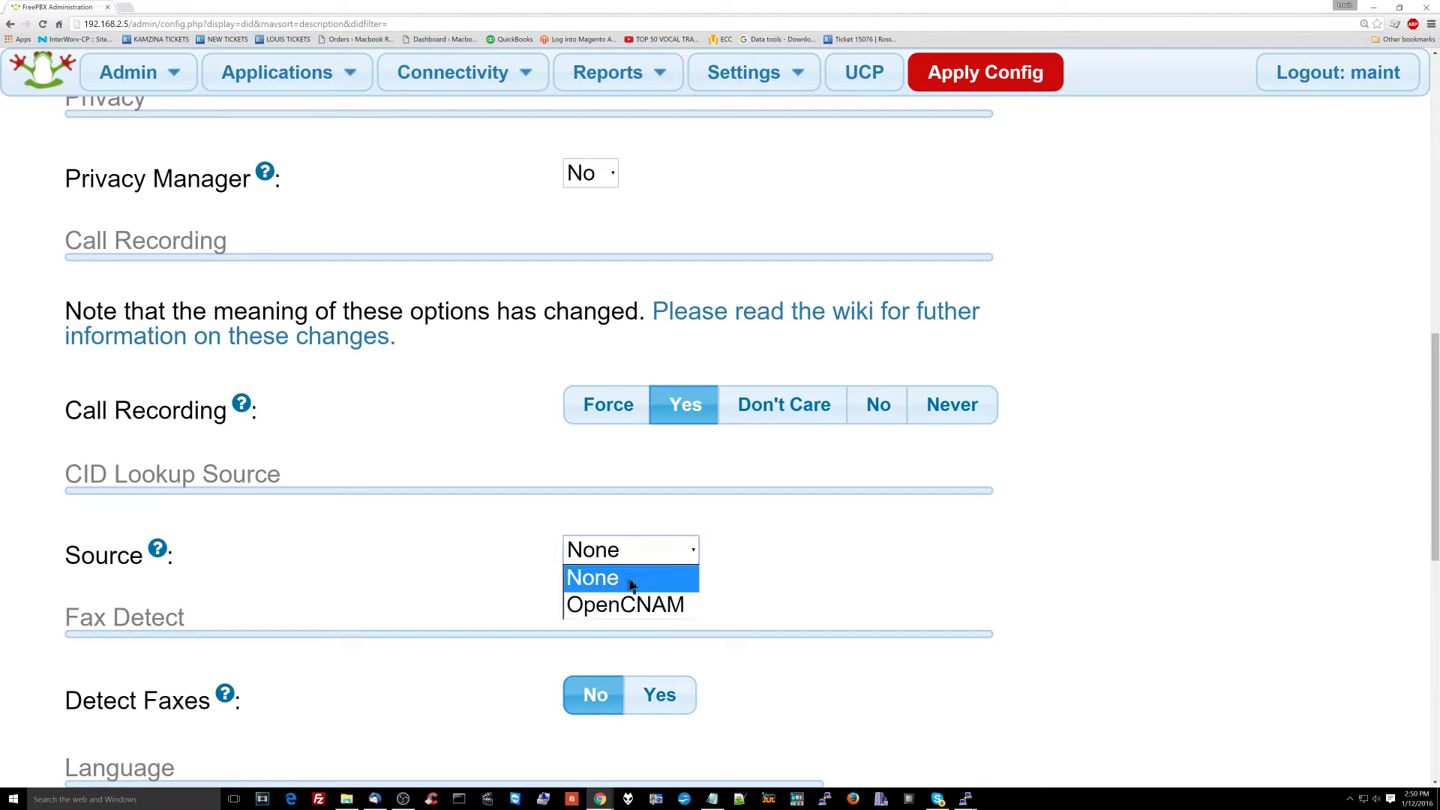
click(631, 606)
scroll(633, 611, down, 10)
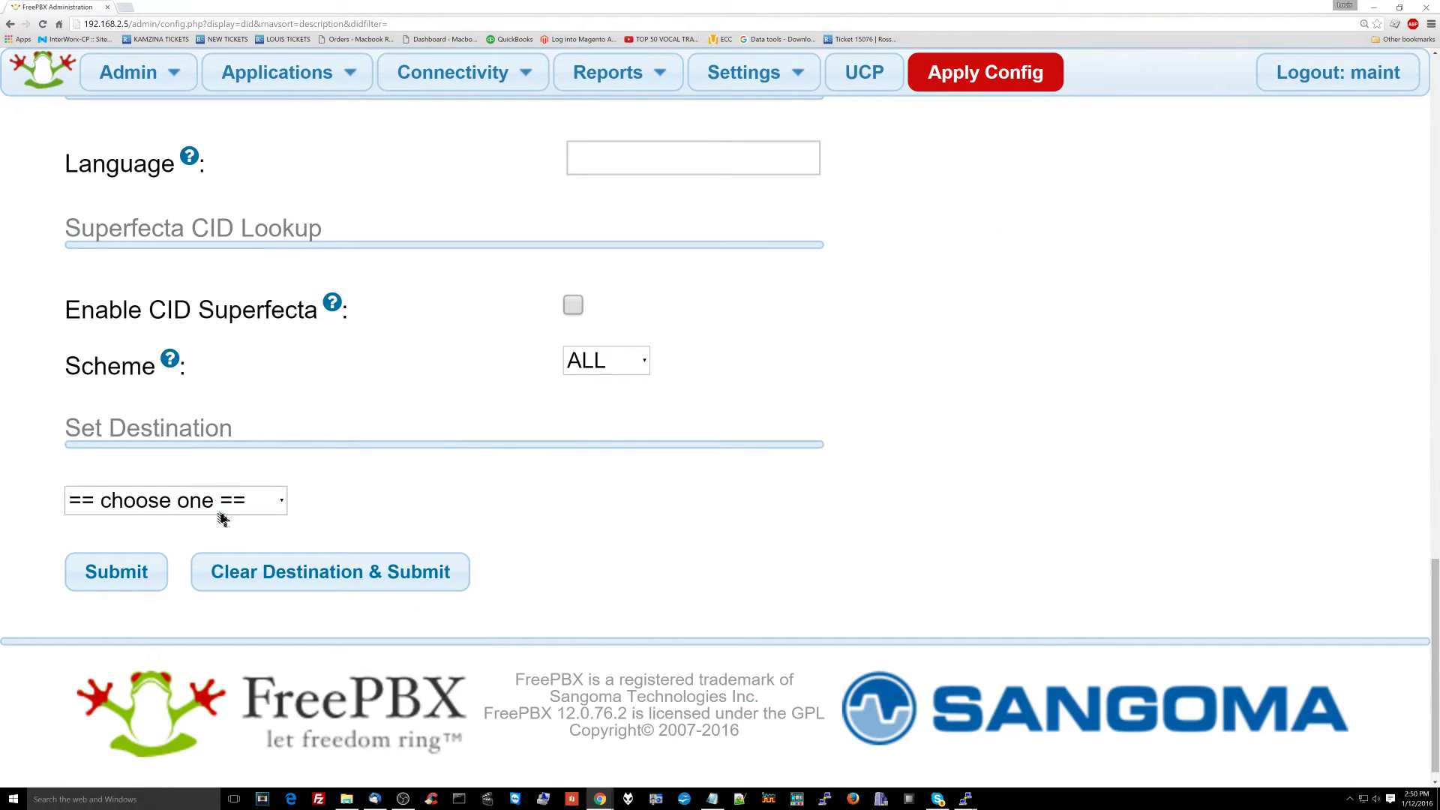
click(225, 508)
Step: Send the Boss direct route to ring group Boss <602> and submit it
scroll(229, 473, down, 3)
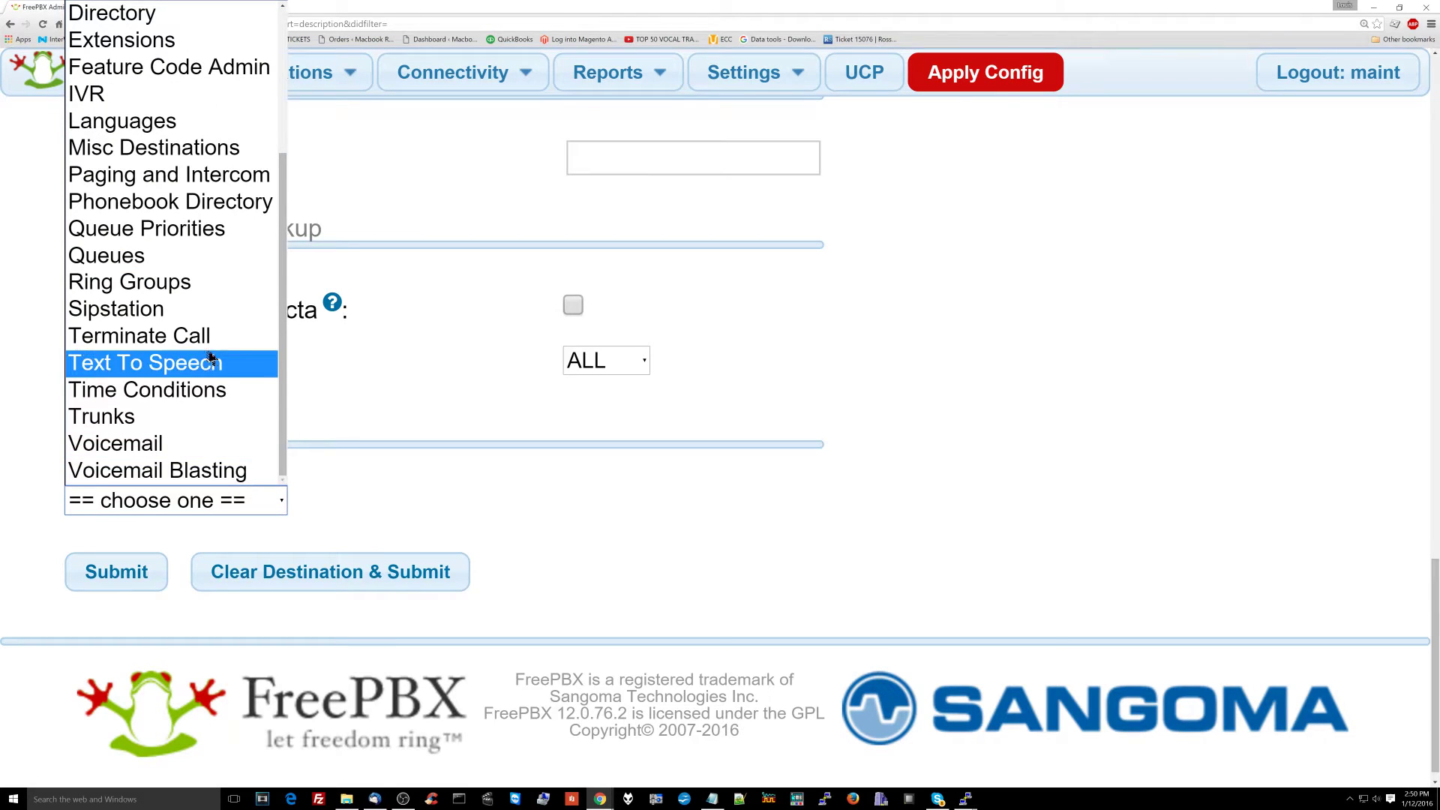
click(255, 280)
click(412, 508)
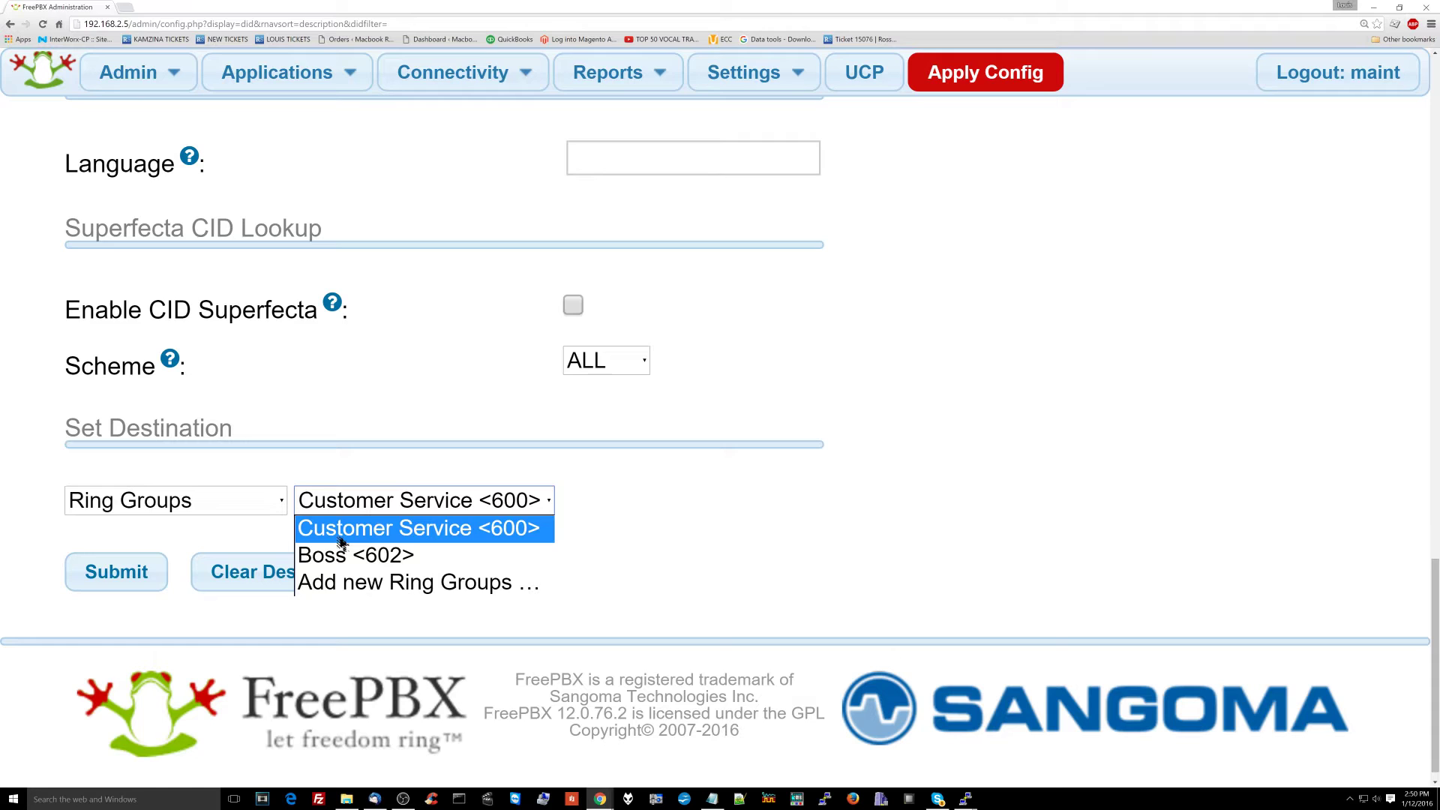
click(379, 555)
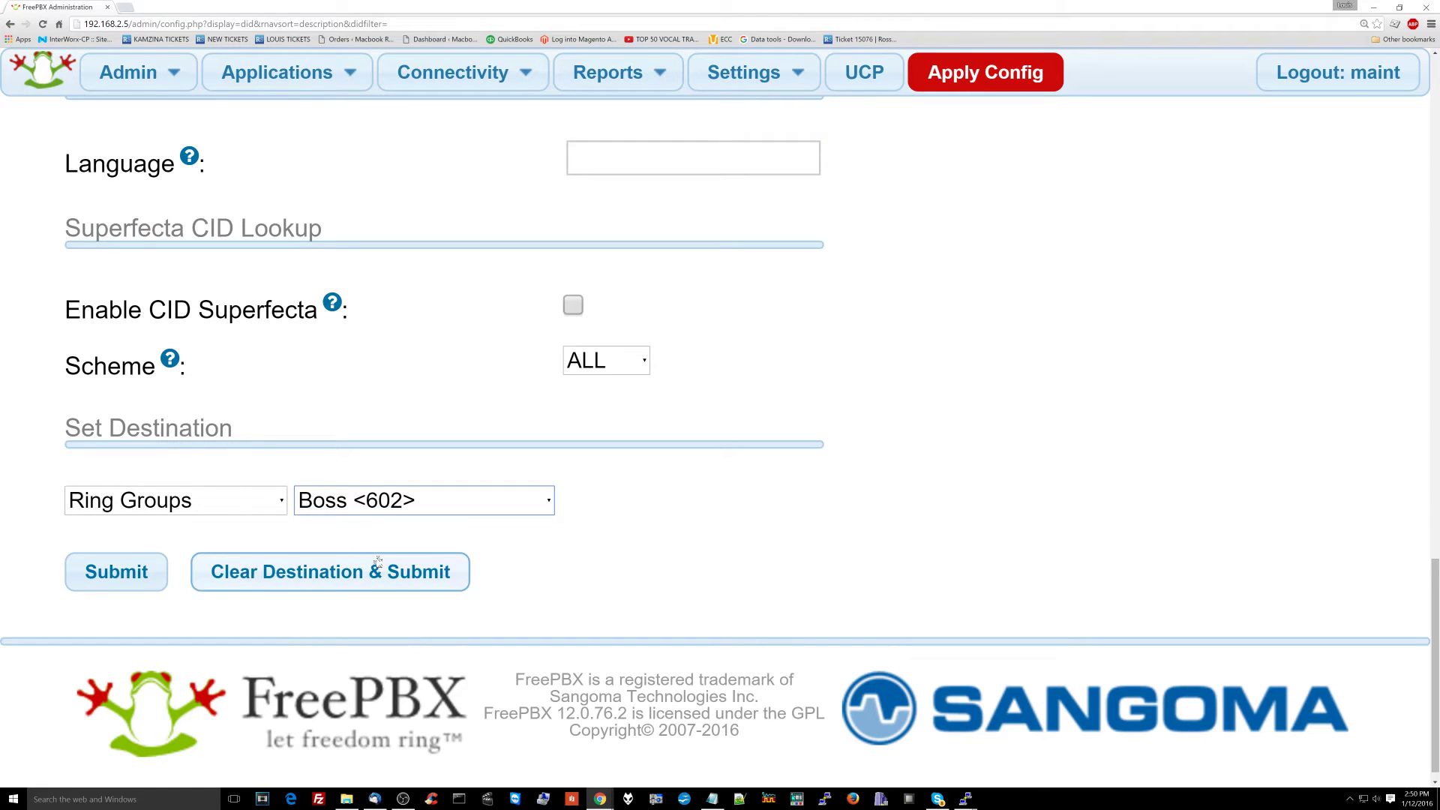
click(159, 582)
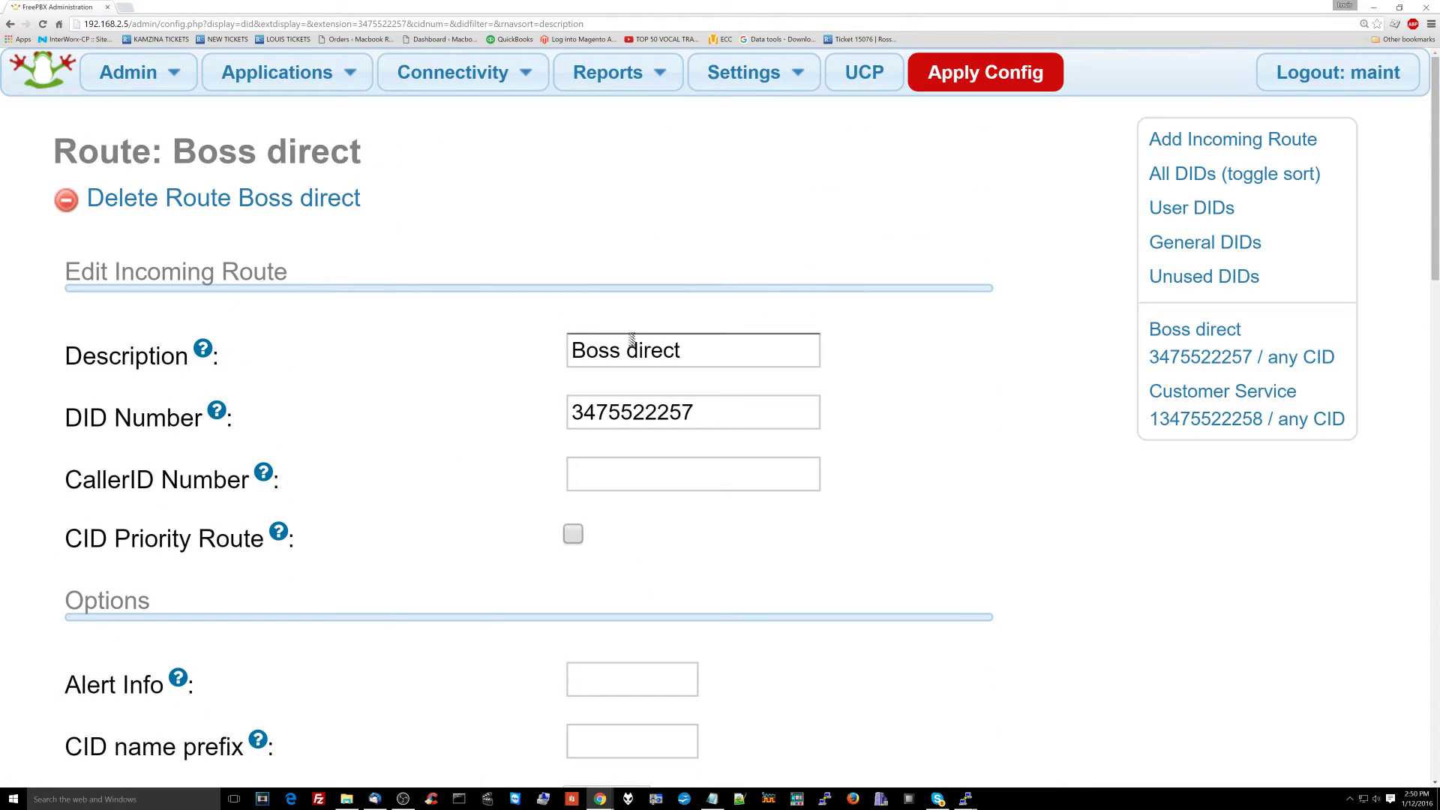
Step: Apply Config to push the saved routes, then reopen the destination type list
click(929, 79)
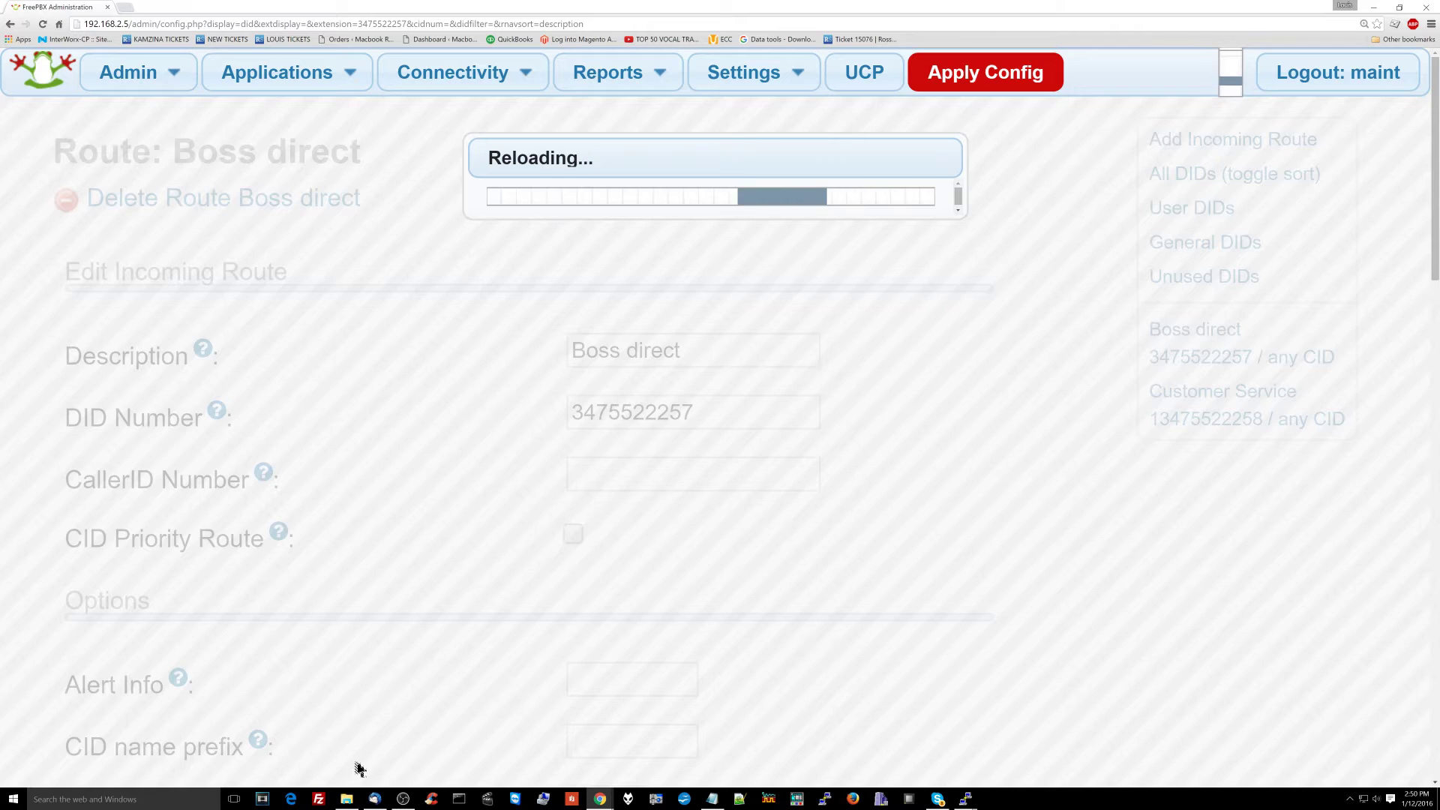
scroll(358, 769, down, 20)
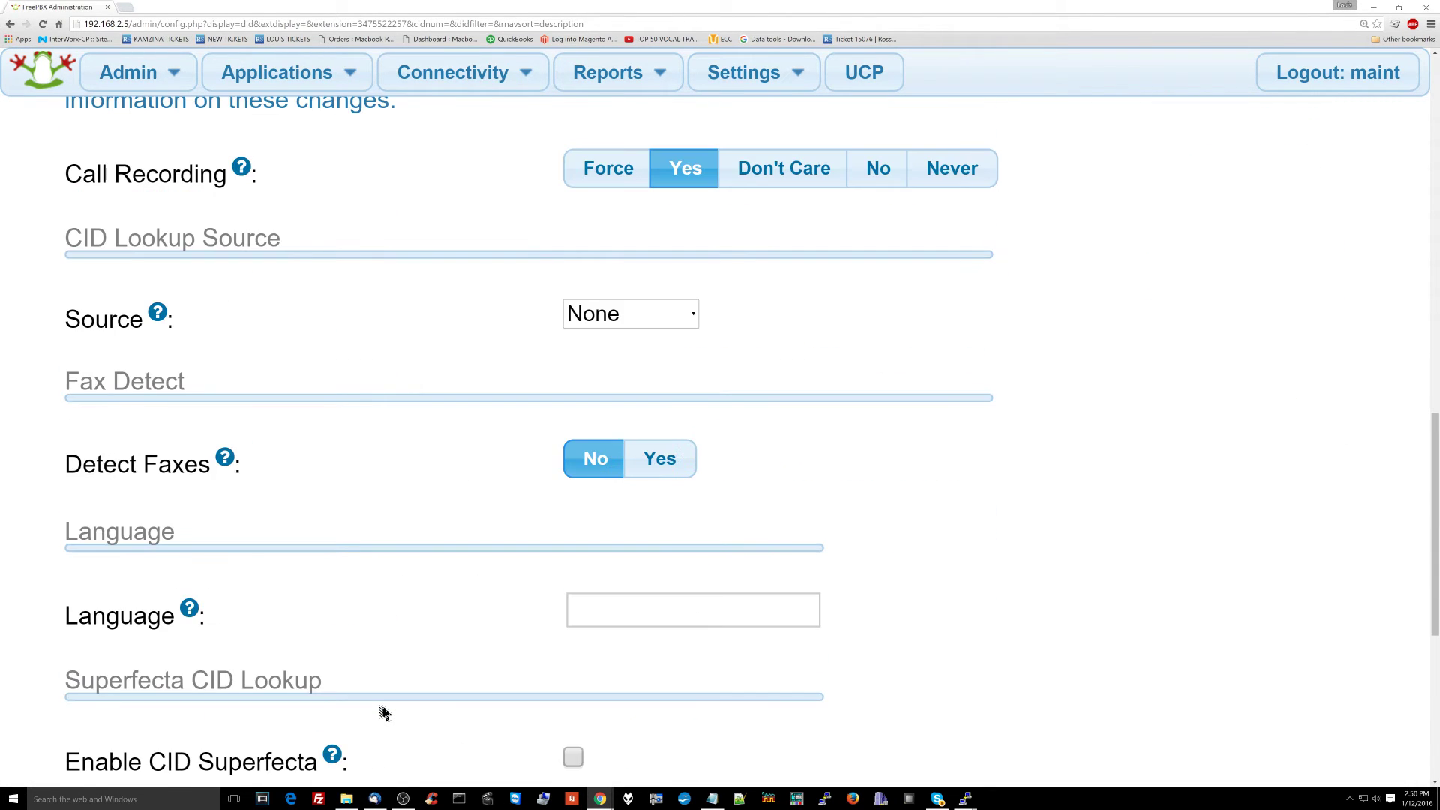
click(223, 561)
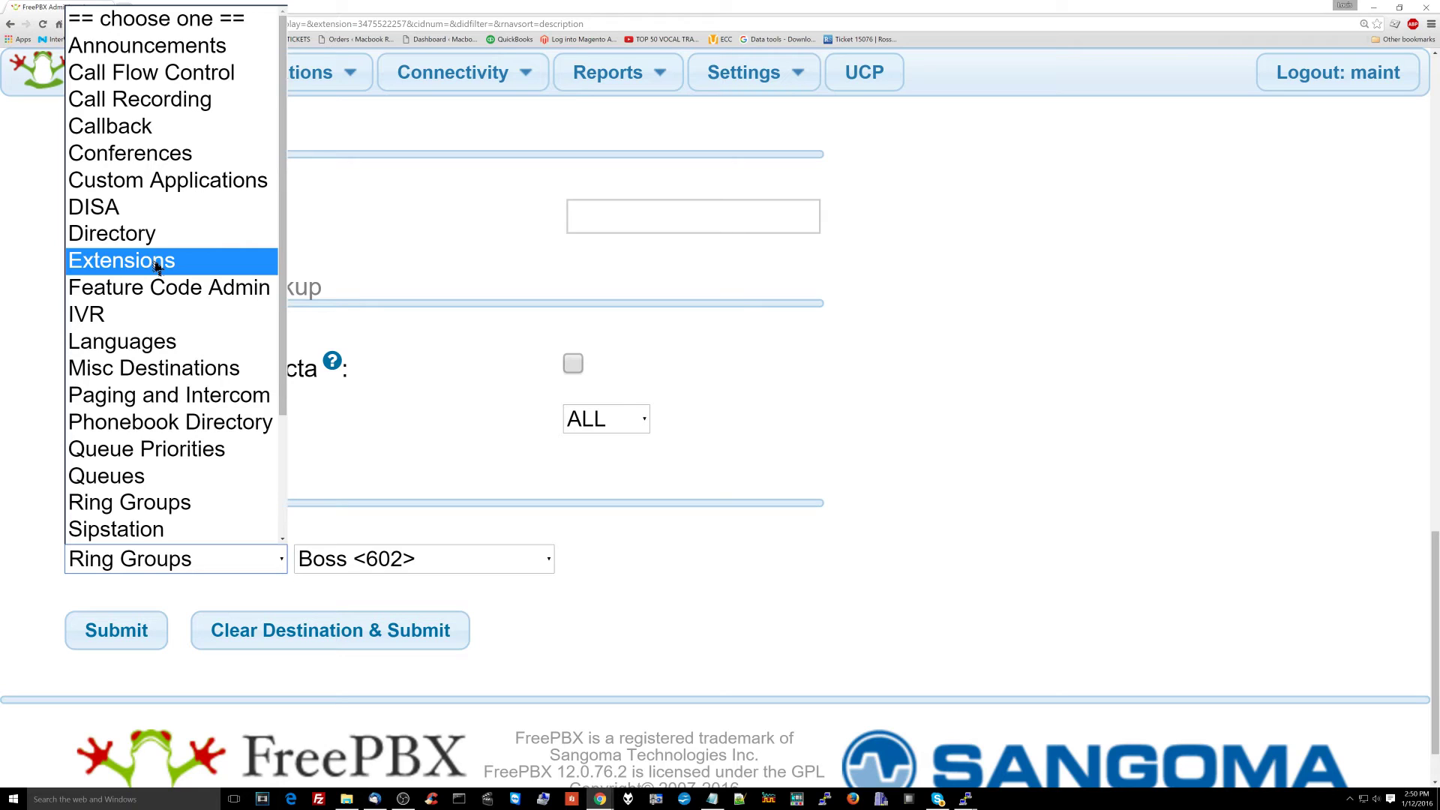
click(156, 261)
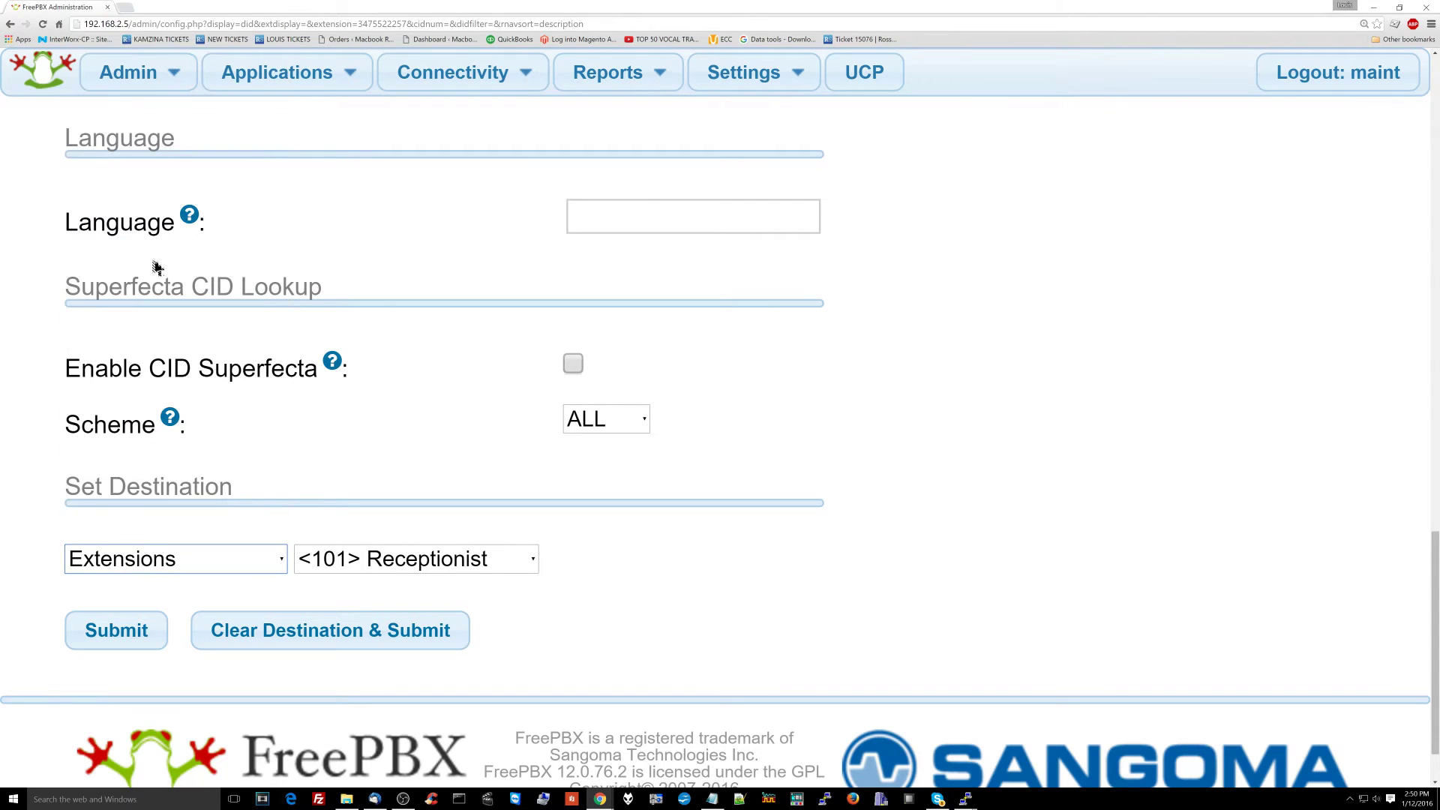
click(343, 570)
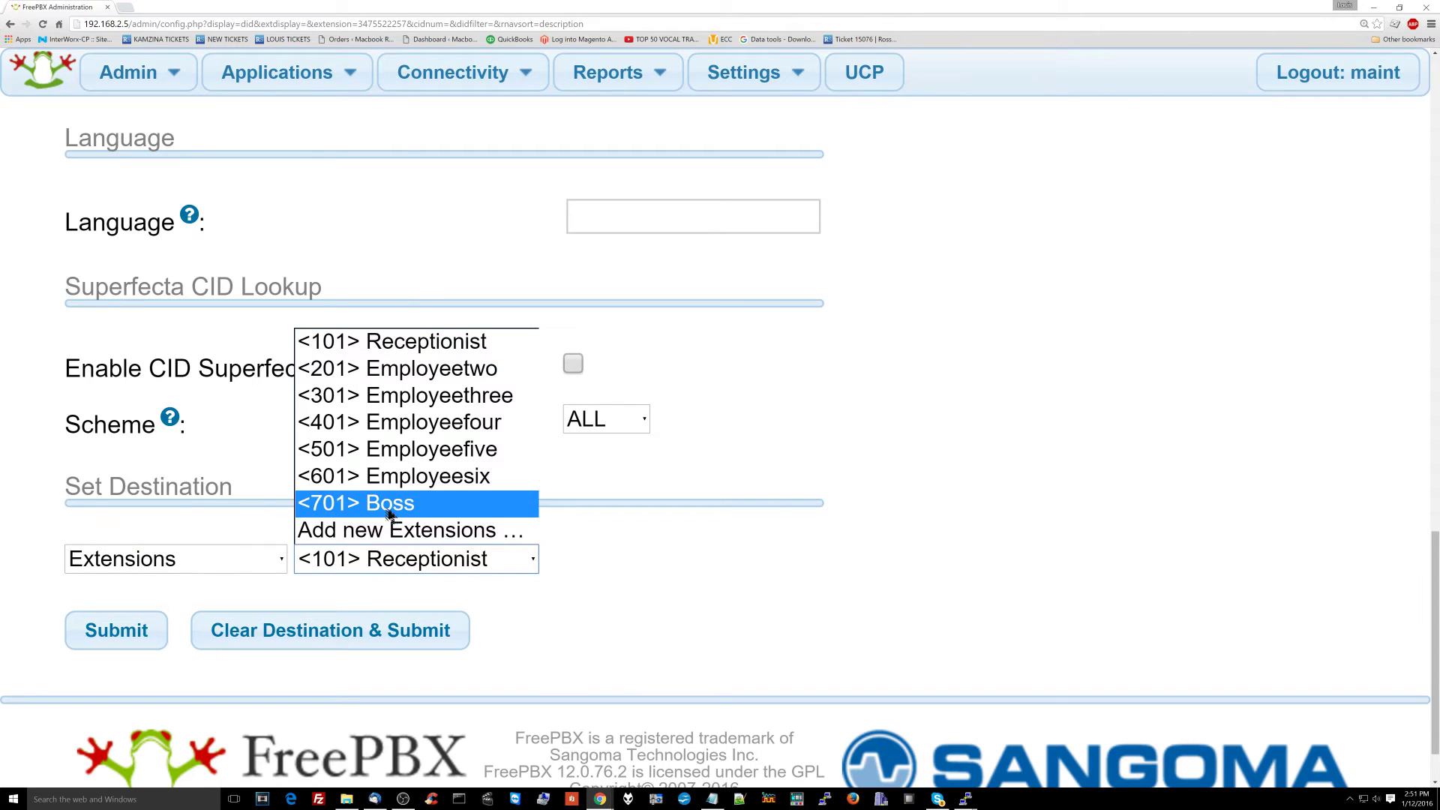
click(275, 553)
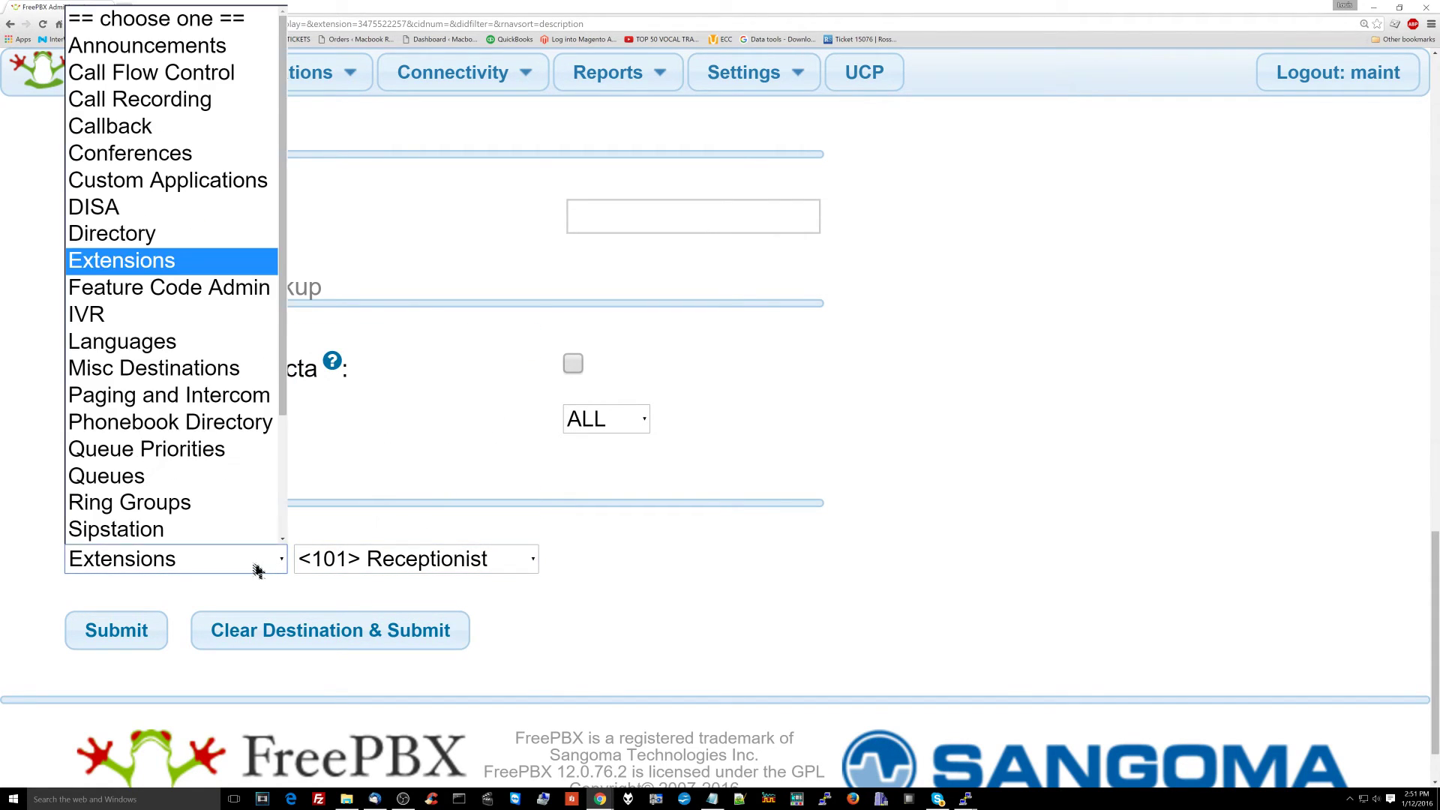
scroll(225, 316, down, 2)
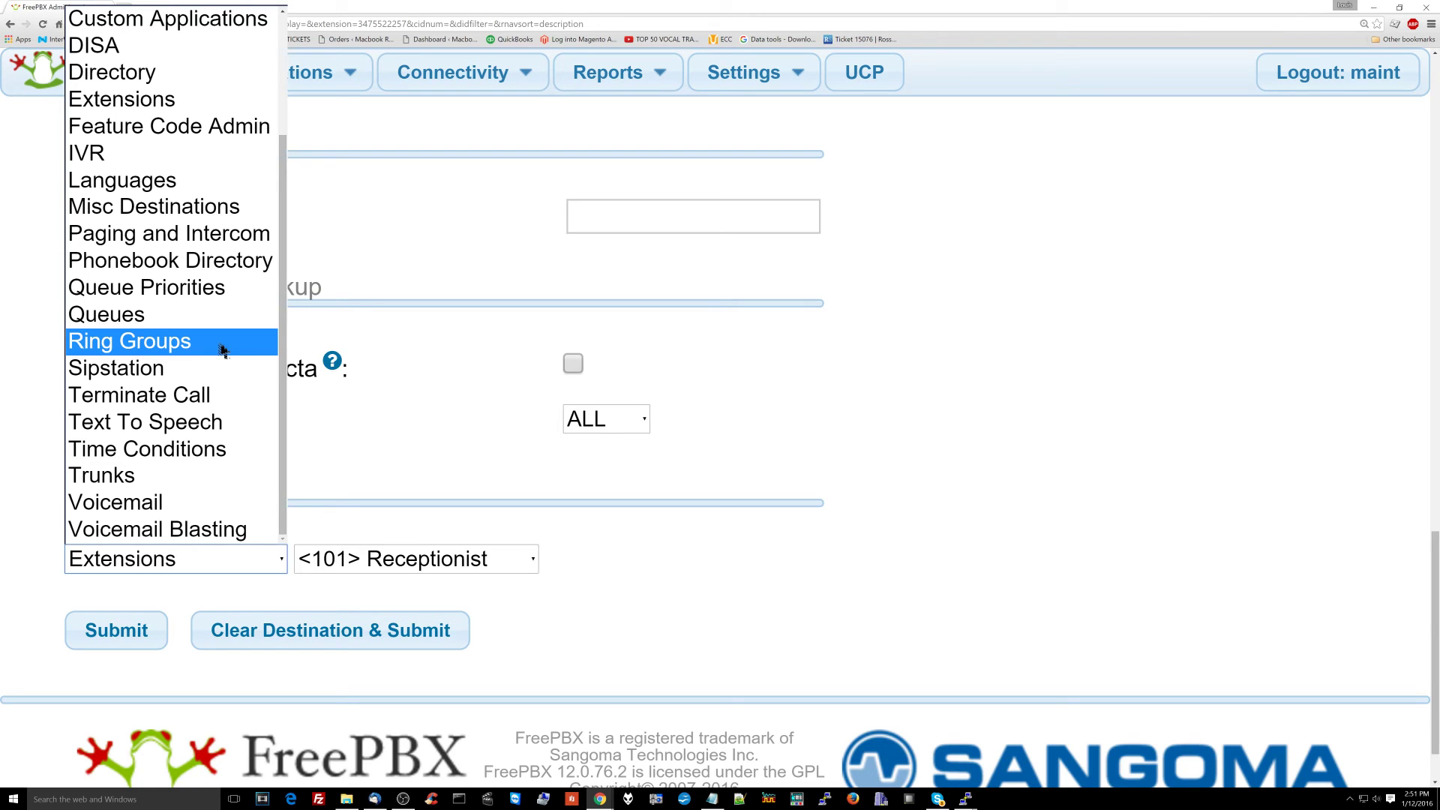
click(223, 343)
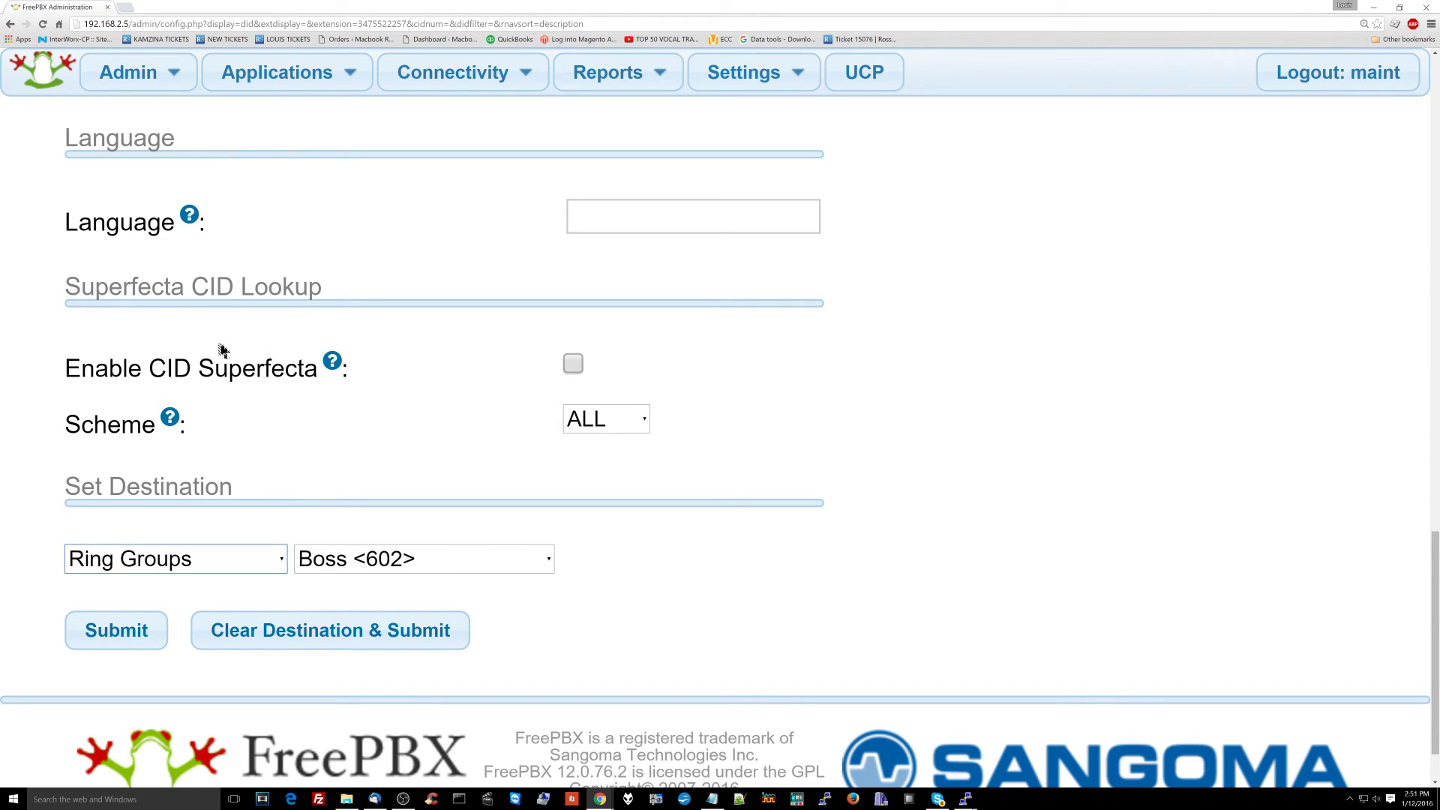
click(324, 563)
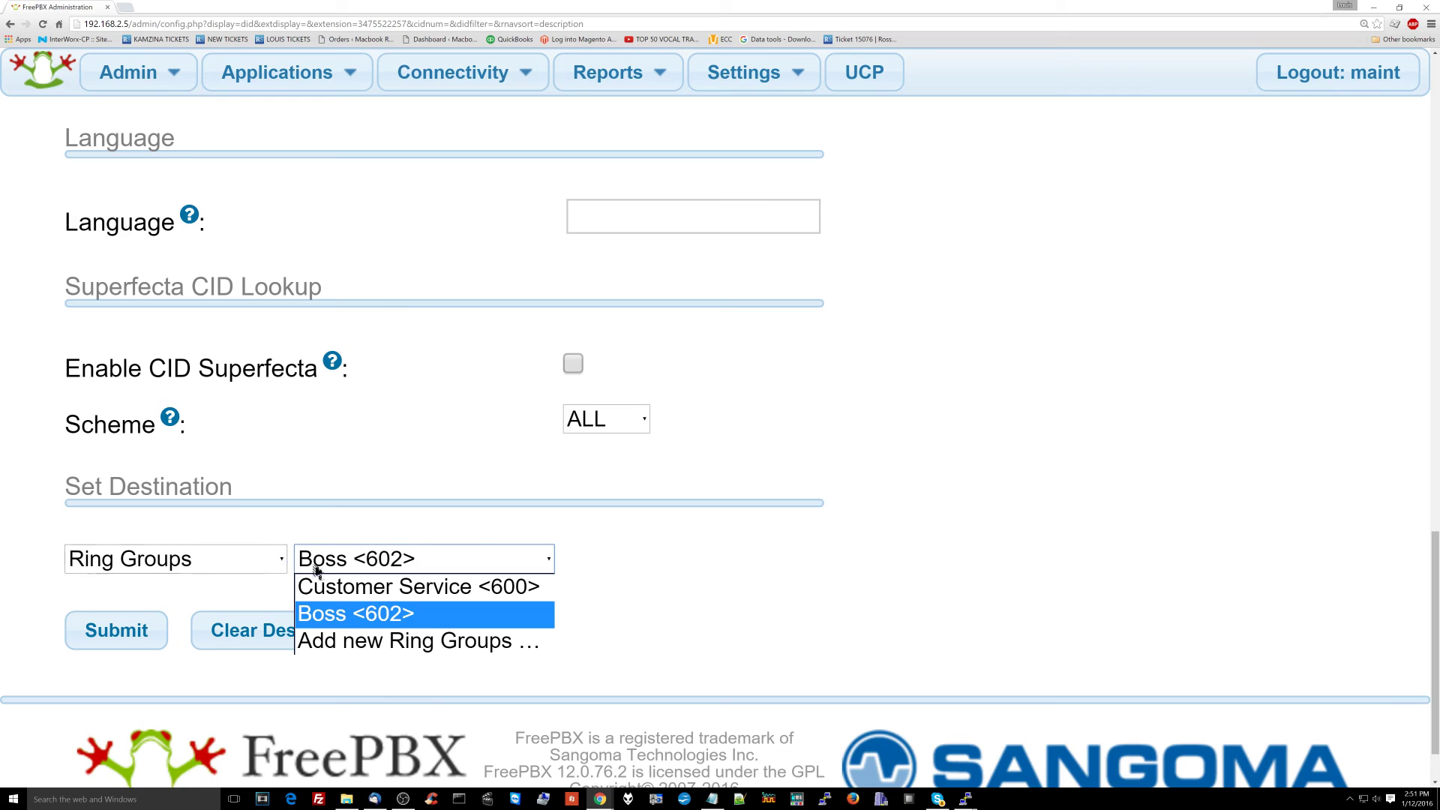
click(241, 555)
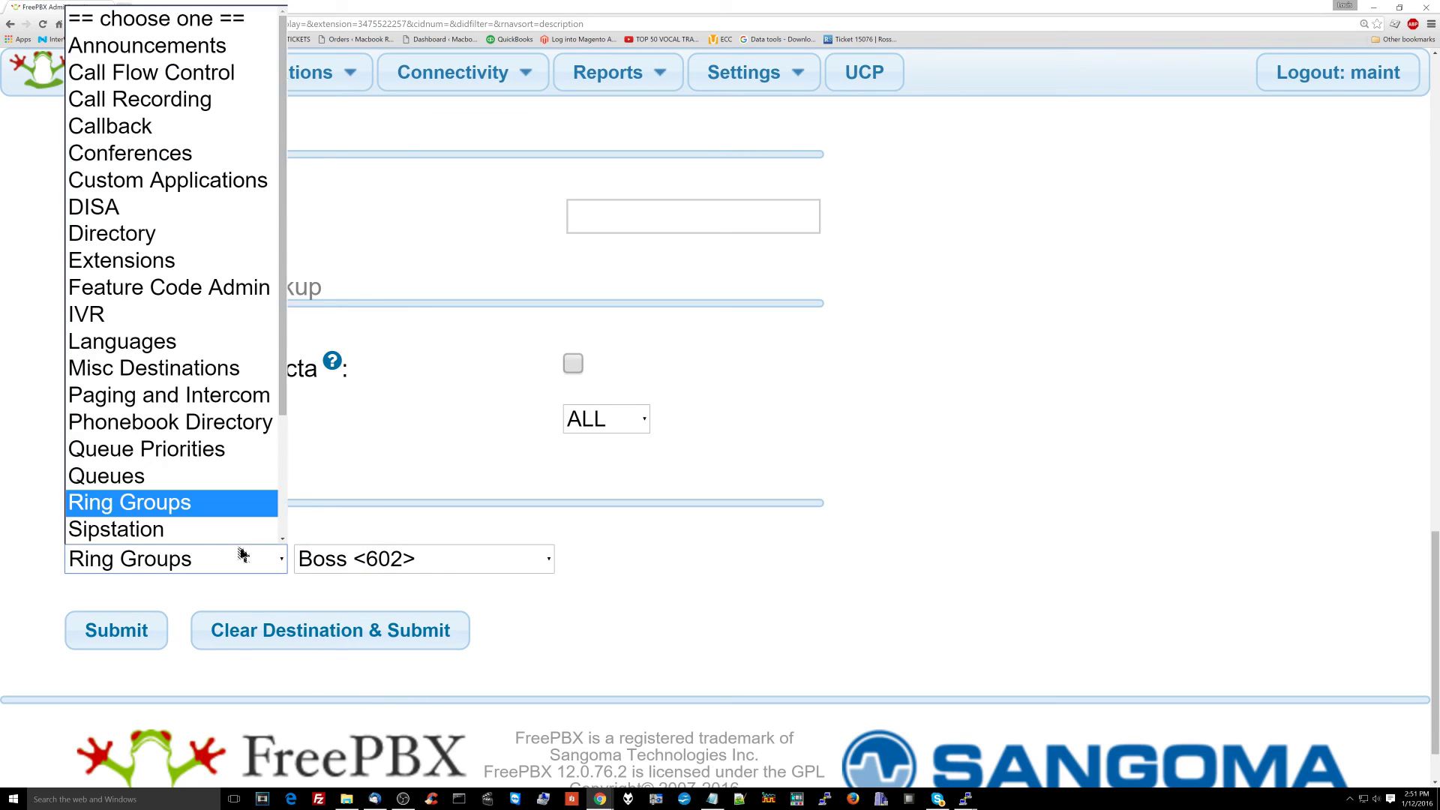
click(213, 262)
click(450, 564)
click(435, 515)
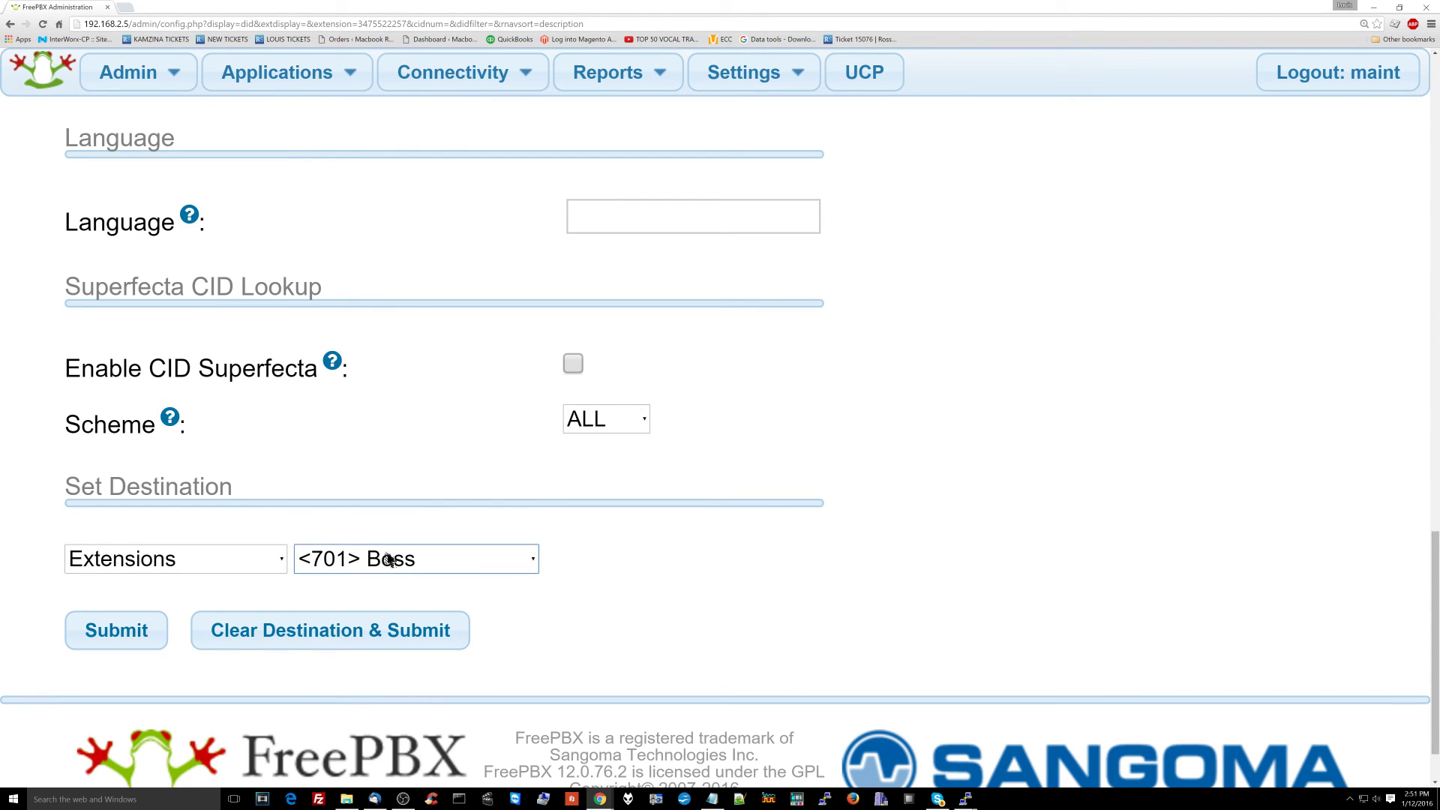
click(398, 557)
click(232, 559)
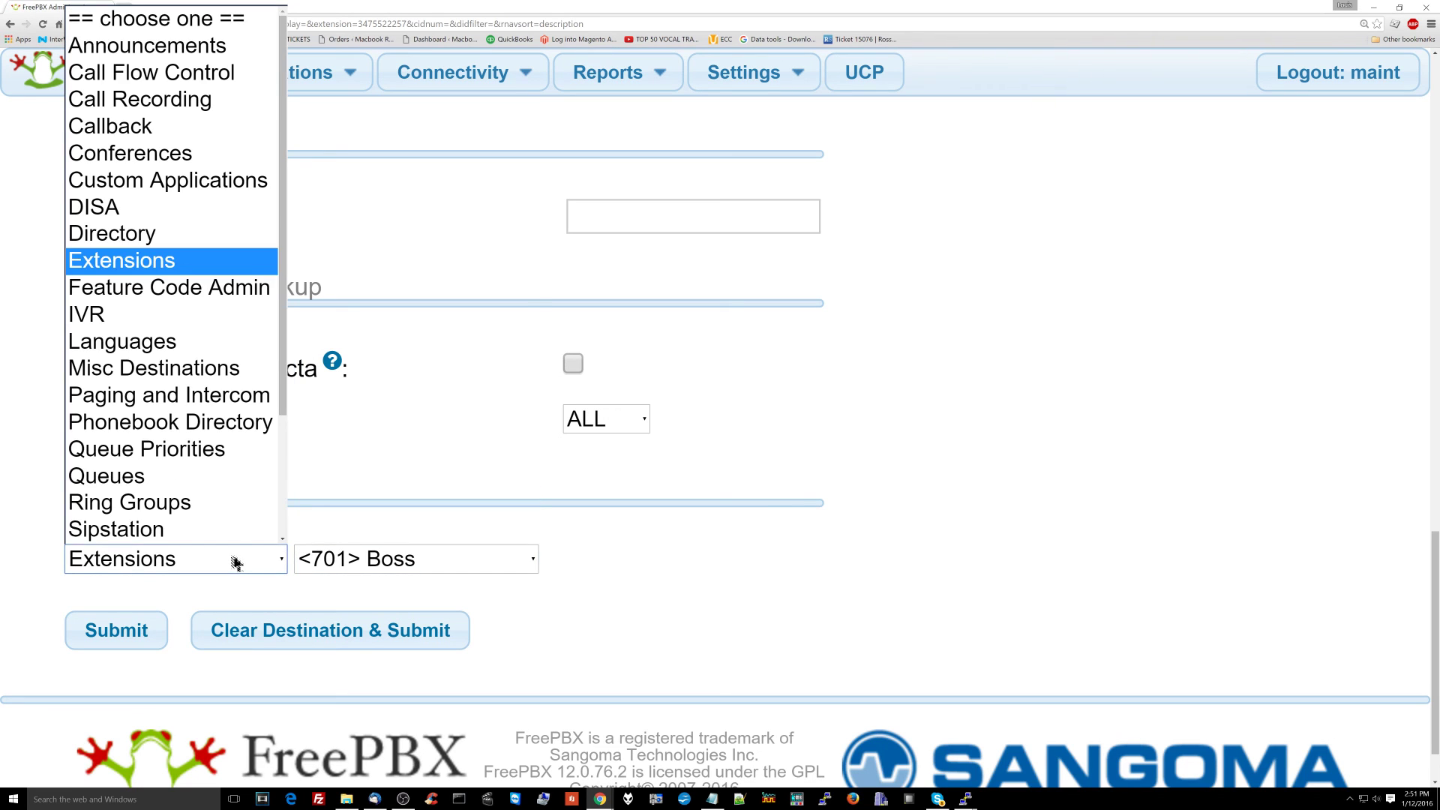
click(193, 502)
click(366, 570)
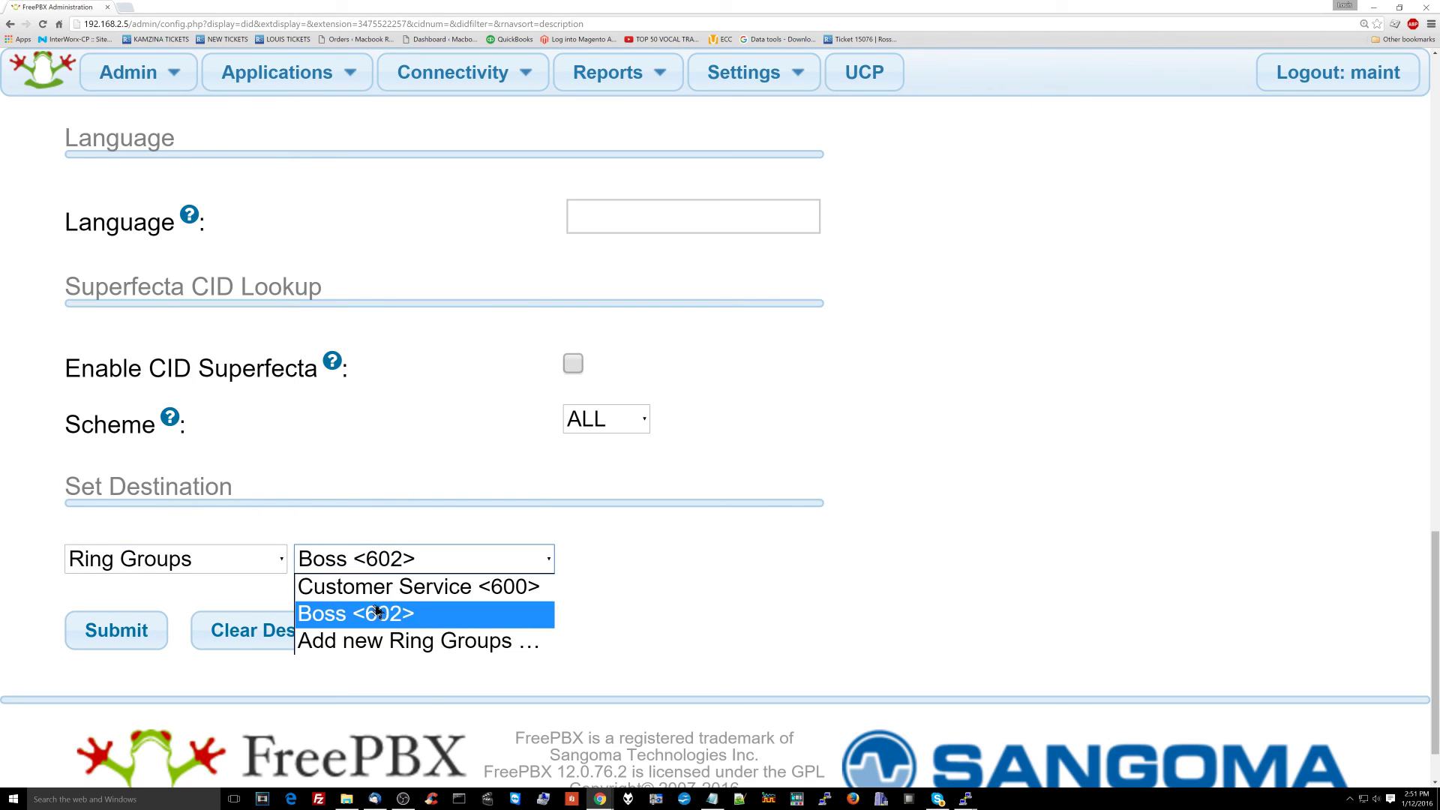
click(401, 614)
scroll(287, 504, up, 20)
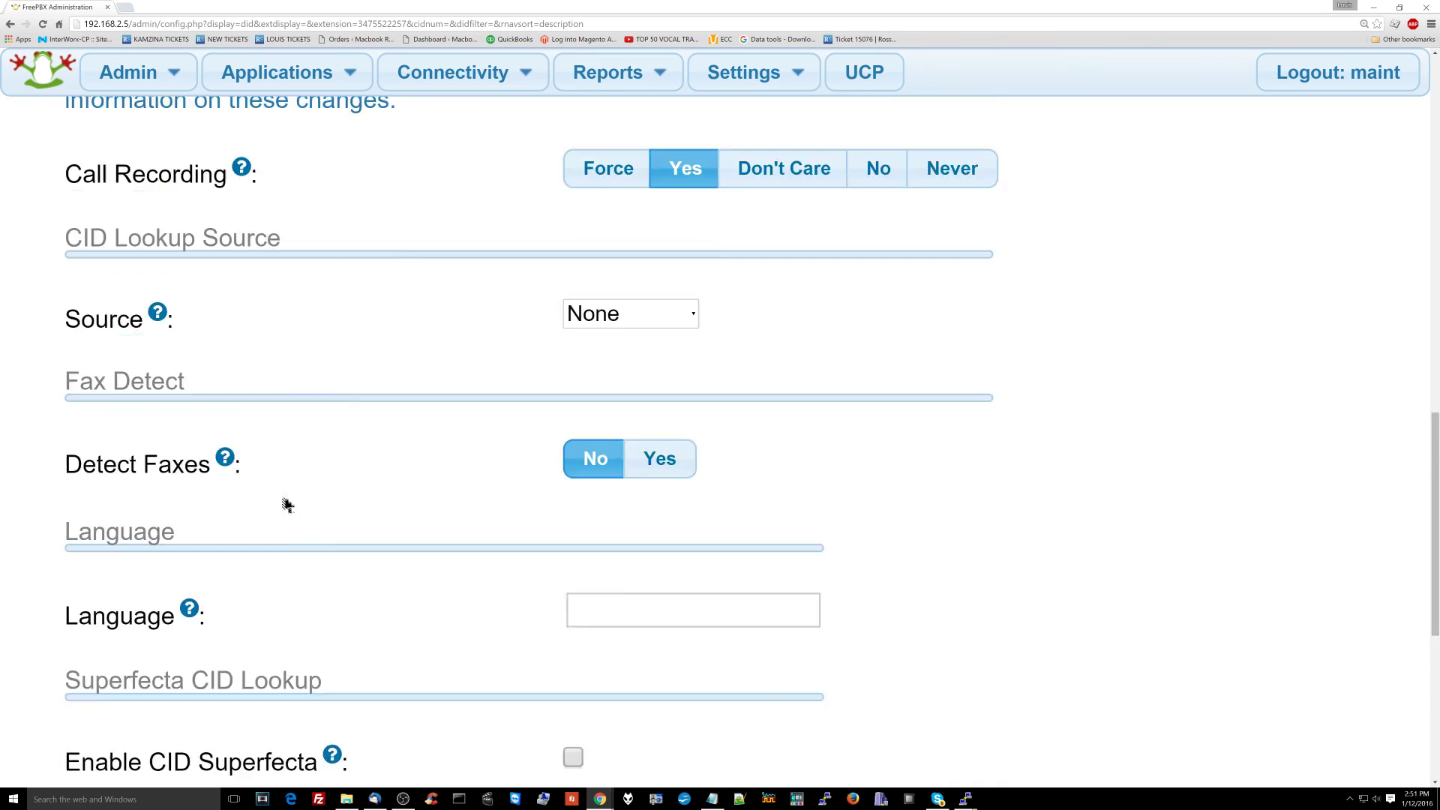